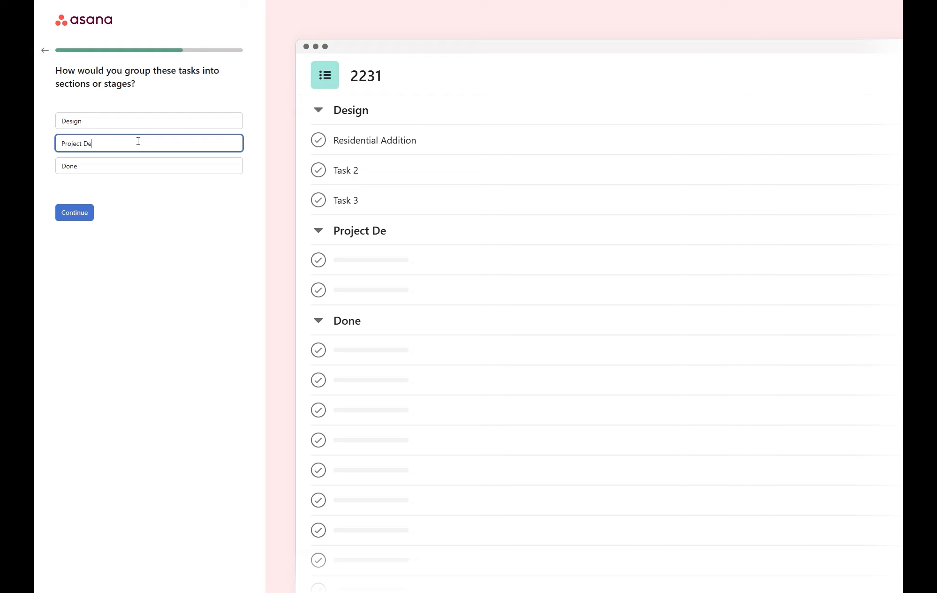
- Replace the placeholder Done section name with Structural Design and continue to the layout step
left_click(113, 167)
left_click_drag(113, 166, 62, 169)
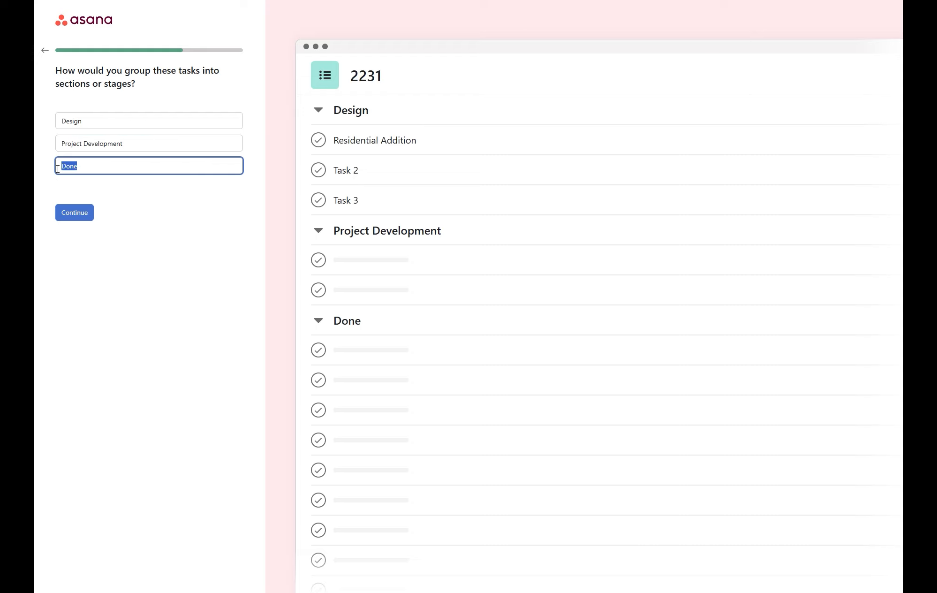
type("Structural Design")
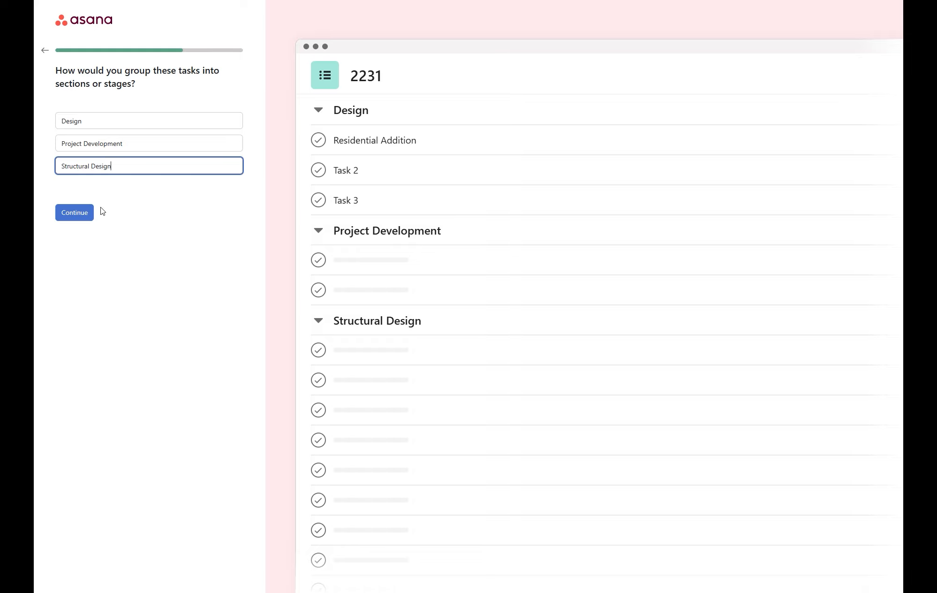
left_click(86, 218)
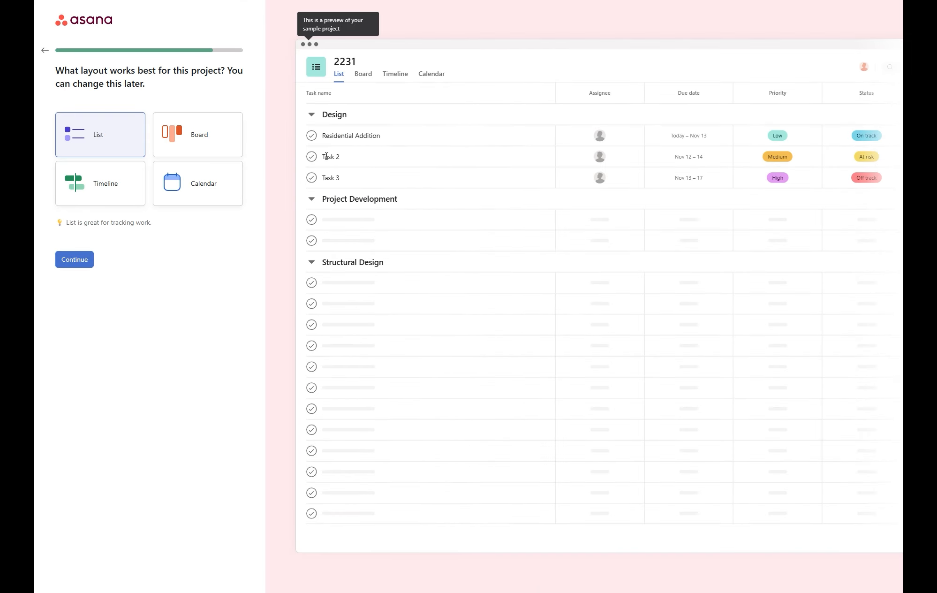
- Preview the board, timeline and calendar layouts, then keep List and continue
double_click(341, 136)
right_click(371, 140)
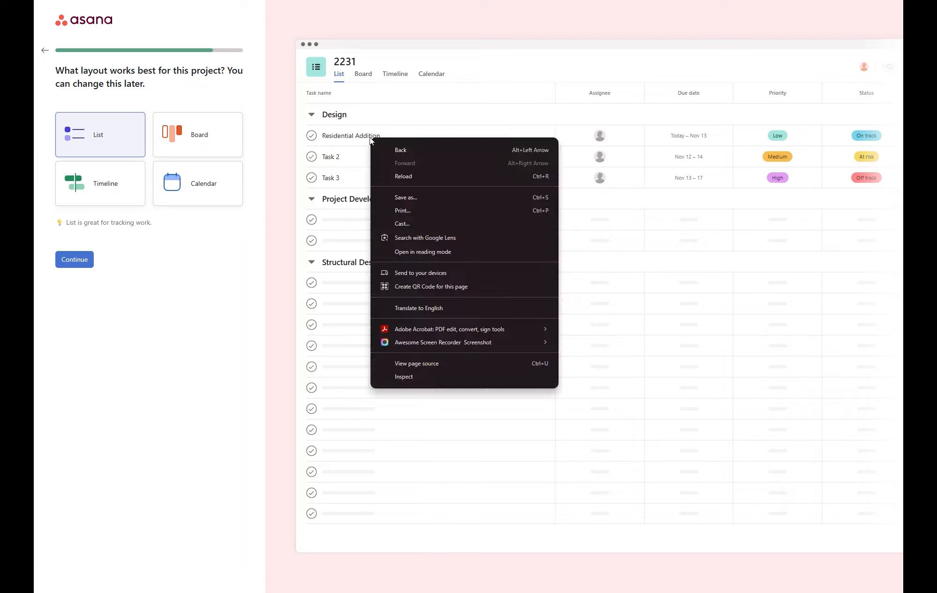
left_click(370, 138)
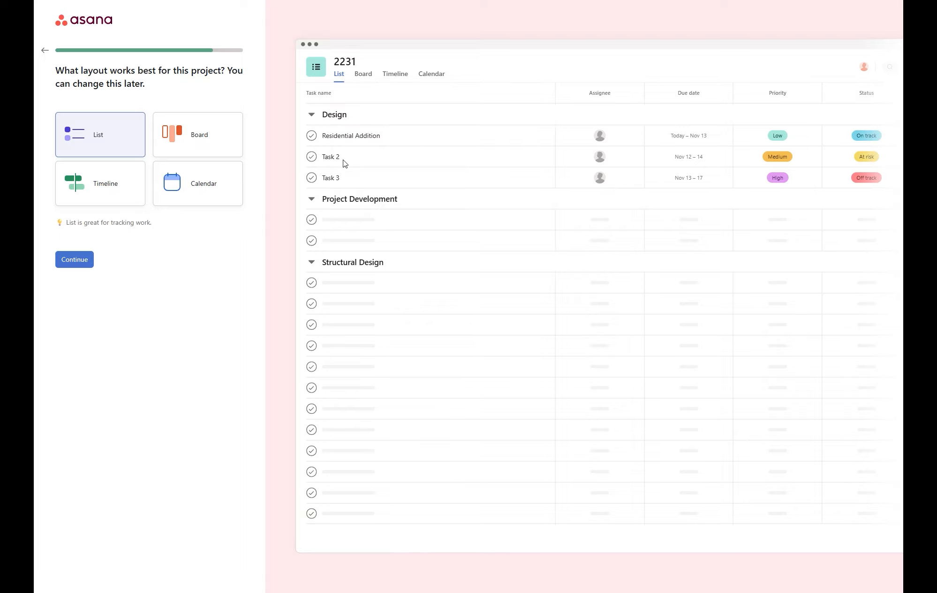
left_click(186, 139)
left_click(116, 184)
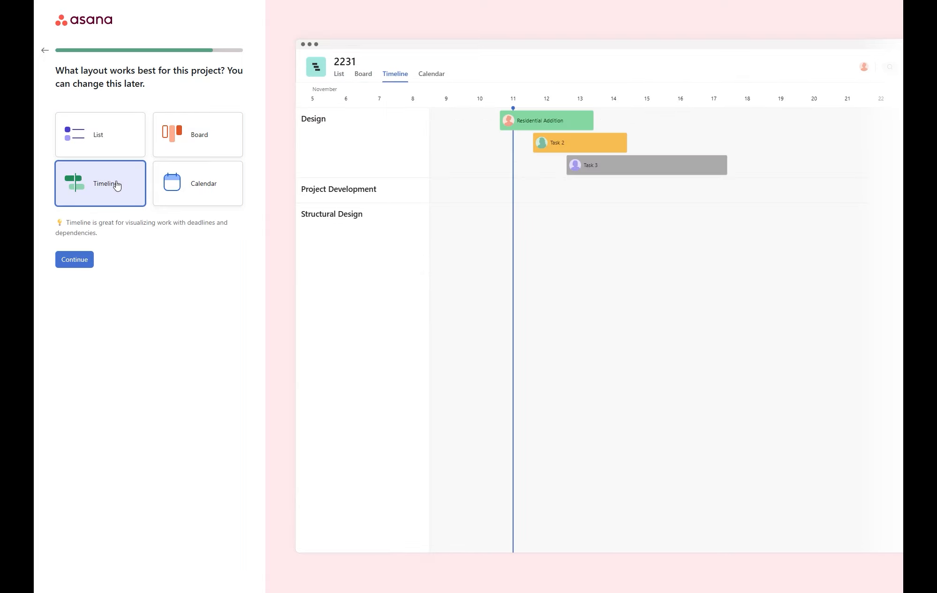
left_click(177, 175)
left_click(97, 134)
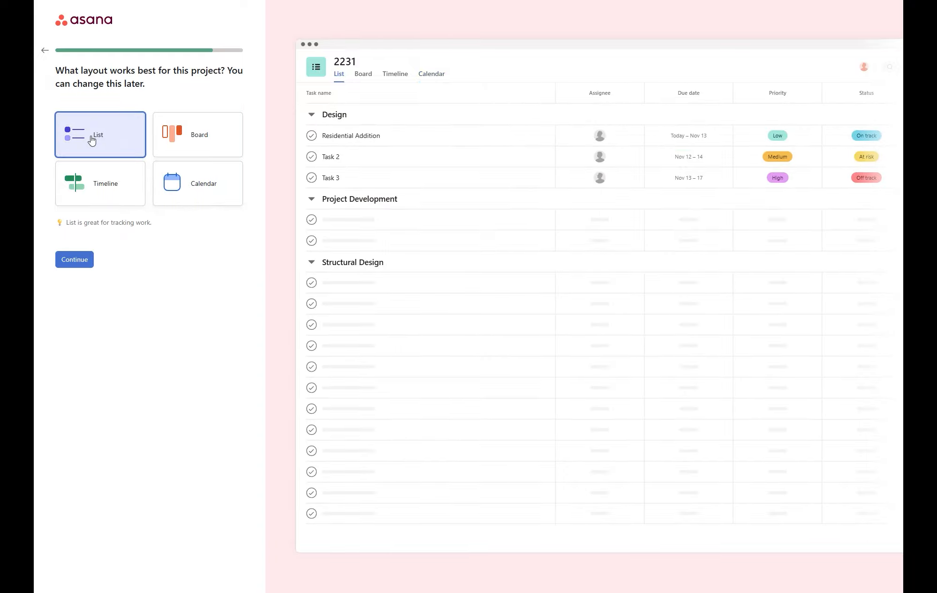
left_click(78, 259)
- Fill three teammate e-mail invites from suggestions and clear the duplicate addresses
left_click(104, 149)
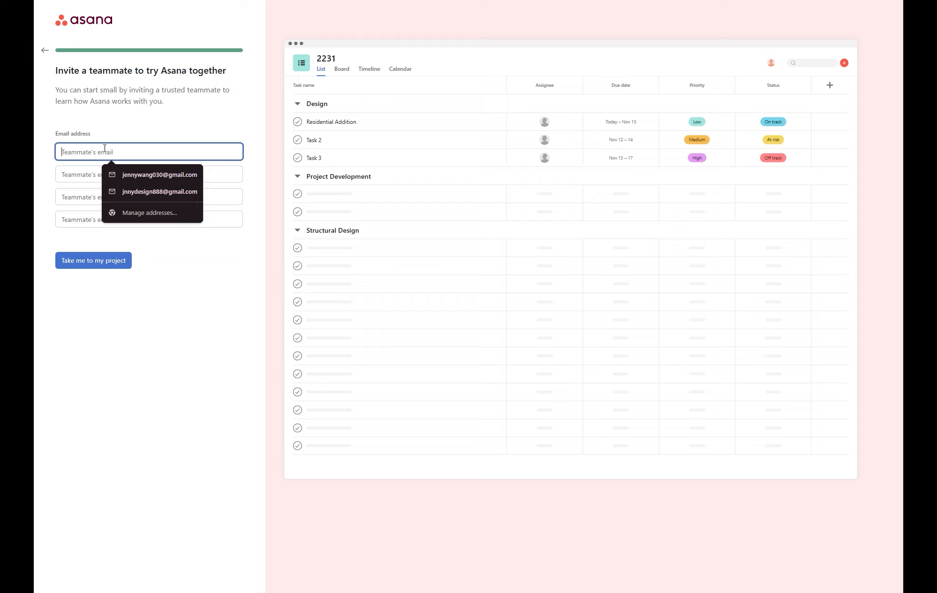
left_click(133, 175)
left_click(159, 175)
left_click(155, 214)
left_click(149, 198)
left_click(169, 254)
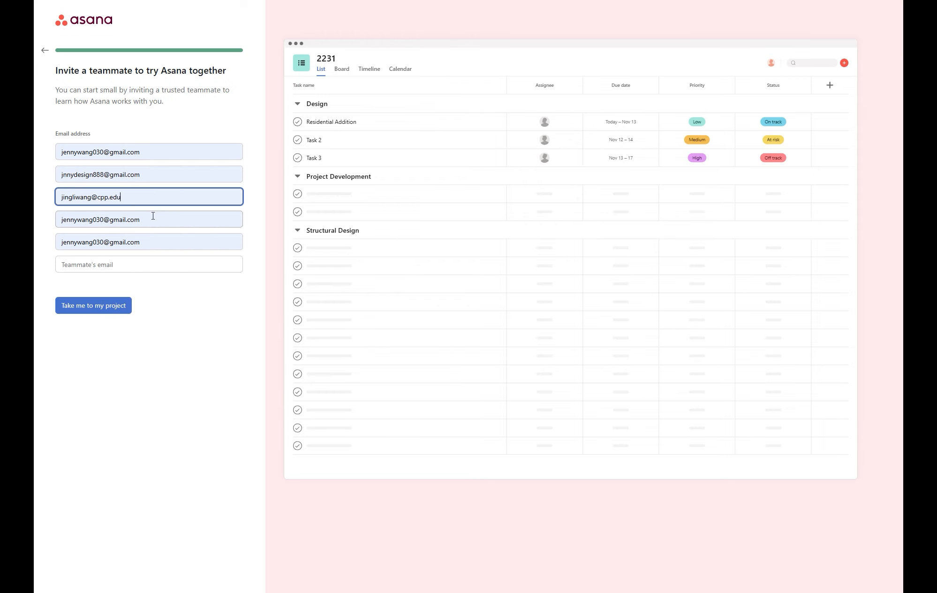
left_click_drag(153, 216, 52, 220)
key("BackSpace")
left_click_drag(150, 241, 45, 246)
key("BackSpace")
left_click_drag(117, 264, 37, 265)
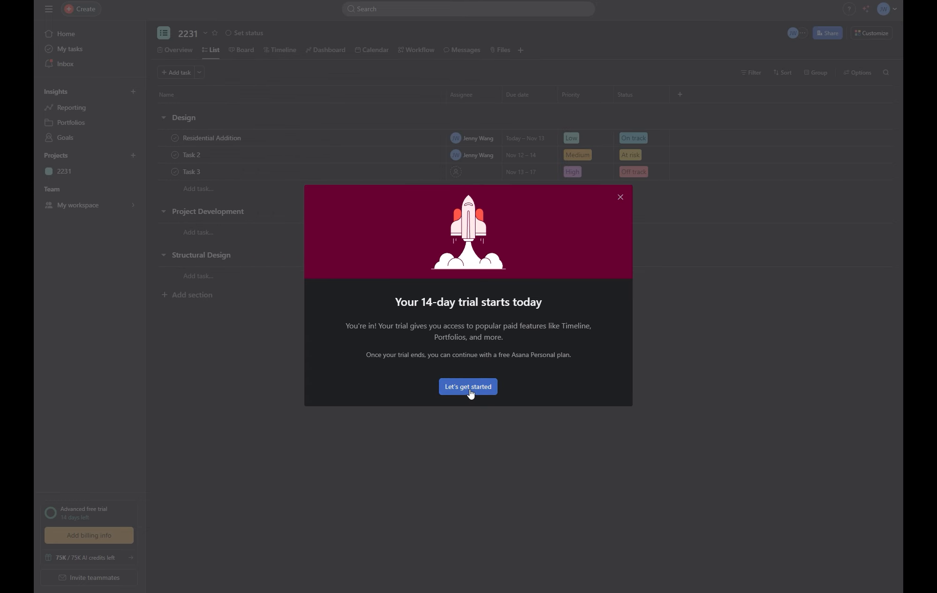
- Dismiss the trial message, rename Residential Addition to Research, and open the Asana AI chat
left_click(469, 387)
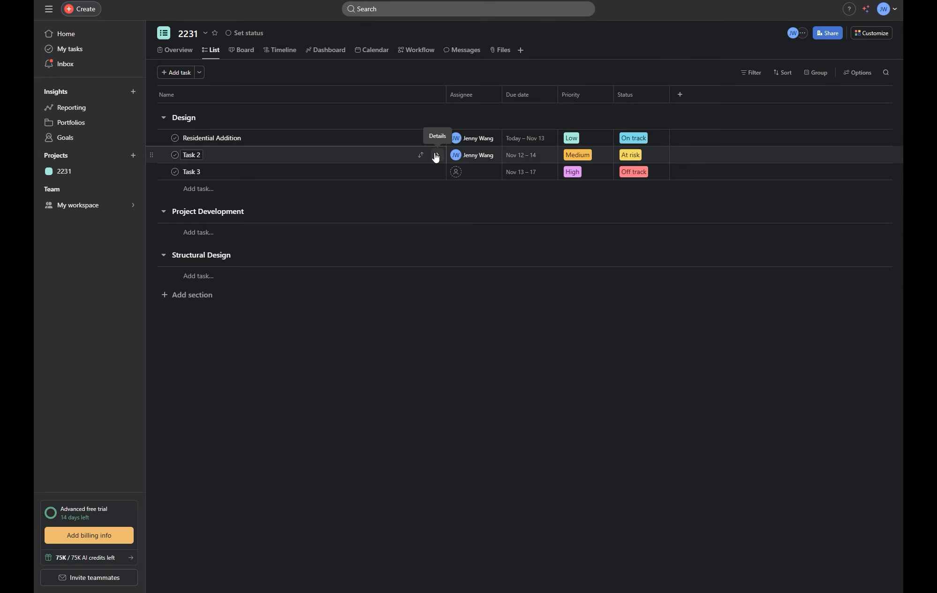
mouse_move(481, 163)
mouse_move(467, 142)
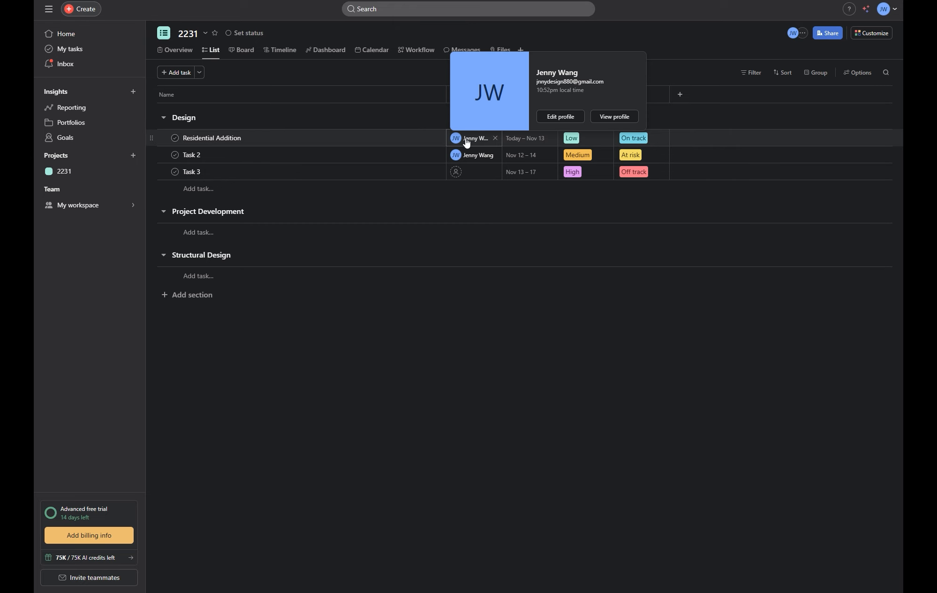
triple_click(218, 140)
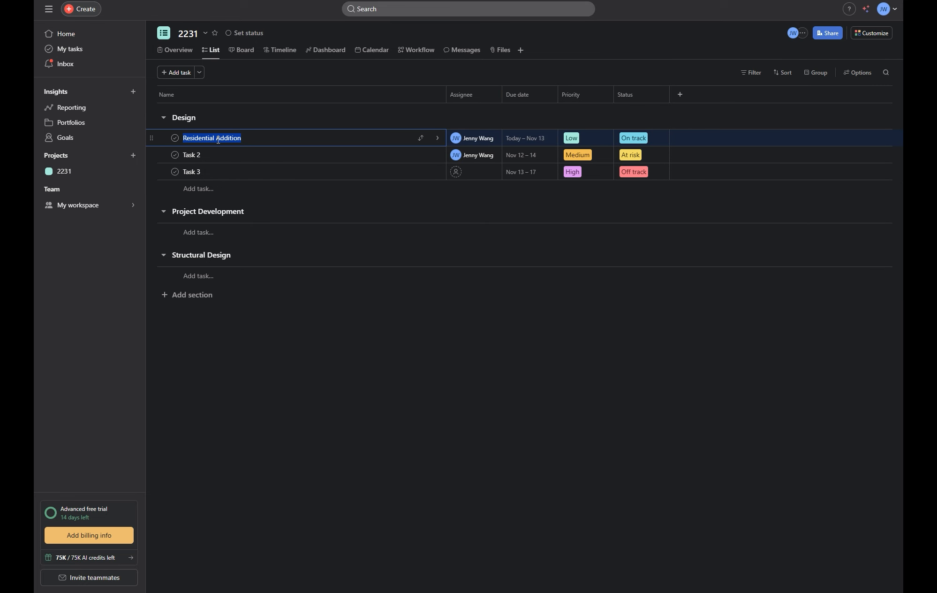
type("Research")
left_click(211, 154)
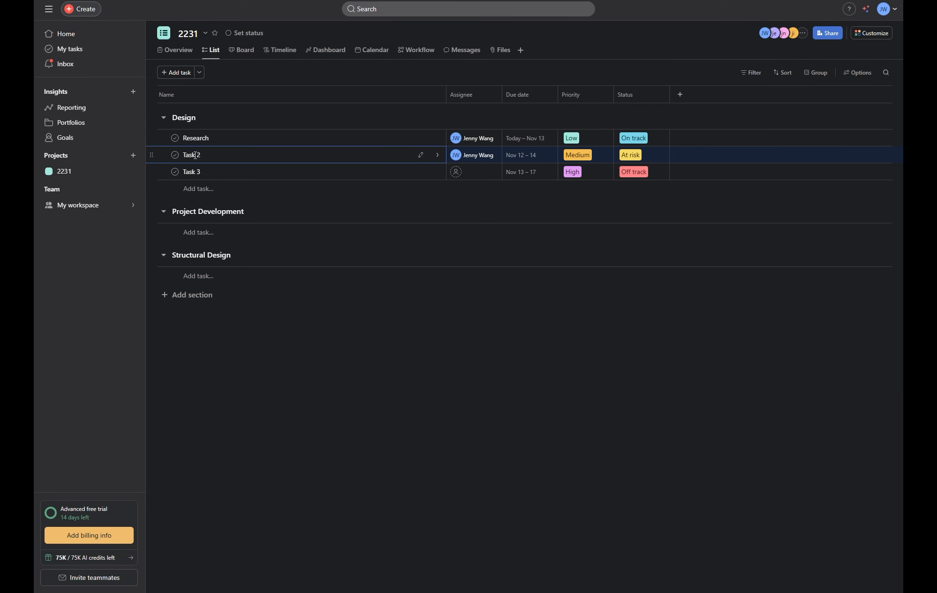
triple_click(196, 155)
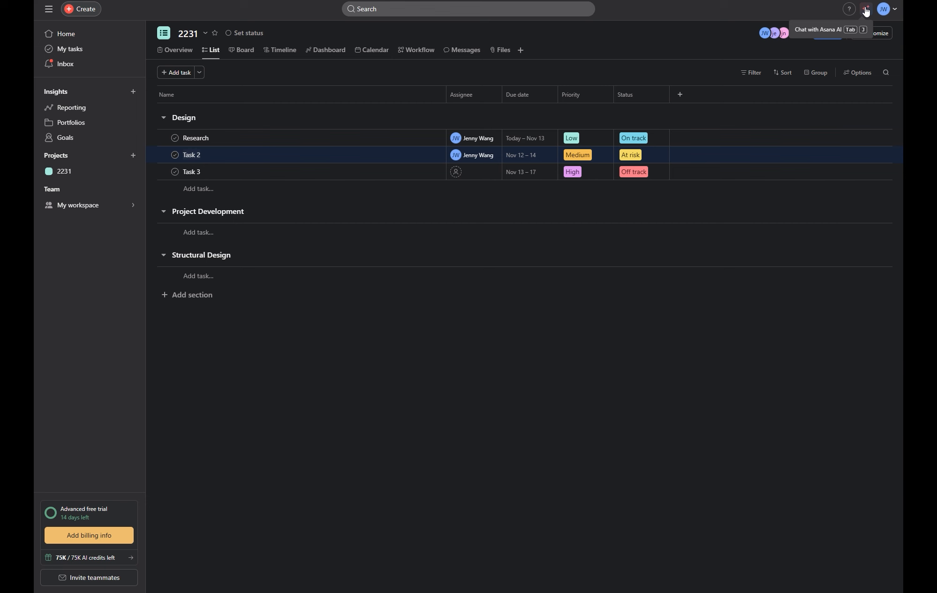
left_click(866, 9)
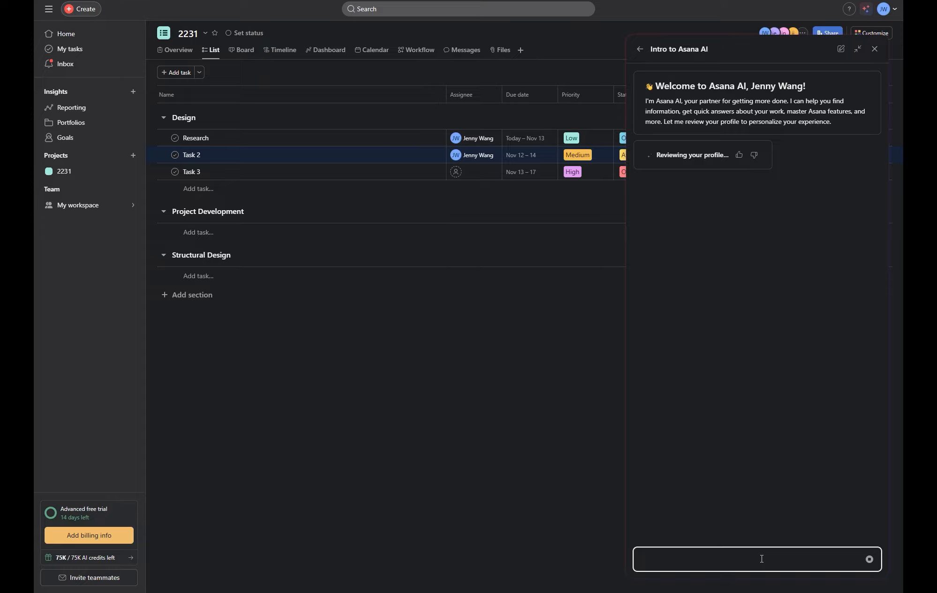
- Ask Asana AI to put a design task list: research, massing, site plan, and review
type("Put design sta")
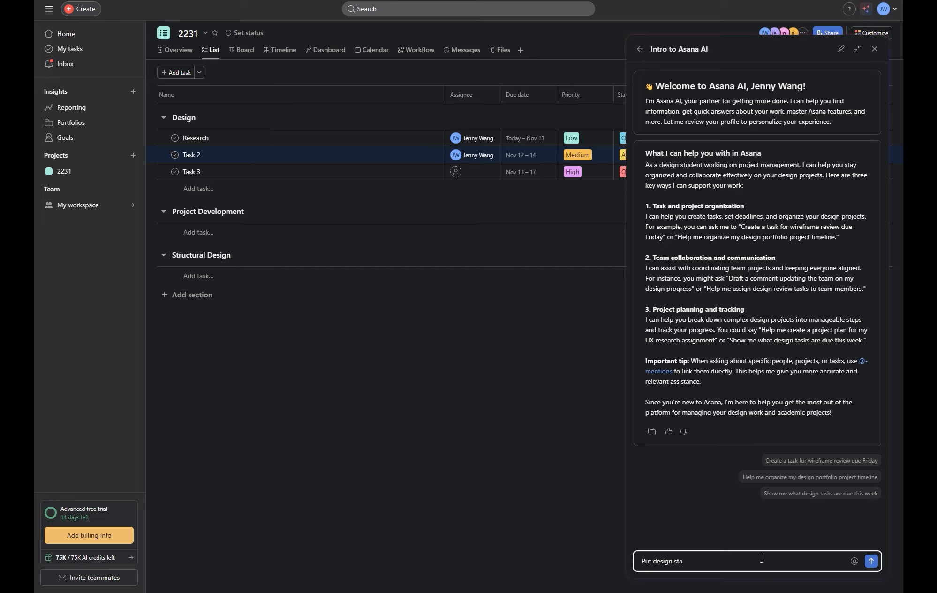
key("BackSpace")
key("BackSpace")
key("BackSpace")
type("task list: research meeting")
key("BackSpace")
key("BackSpace")
key("BackSpace")
key("BackSpace")
key("BackSpace")
key("BackSpace")
key("BackSpace")
key("BackSpace")
type(", massing, site plan, and review")
key("Return")
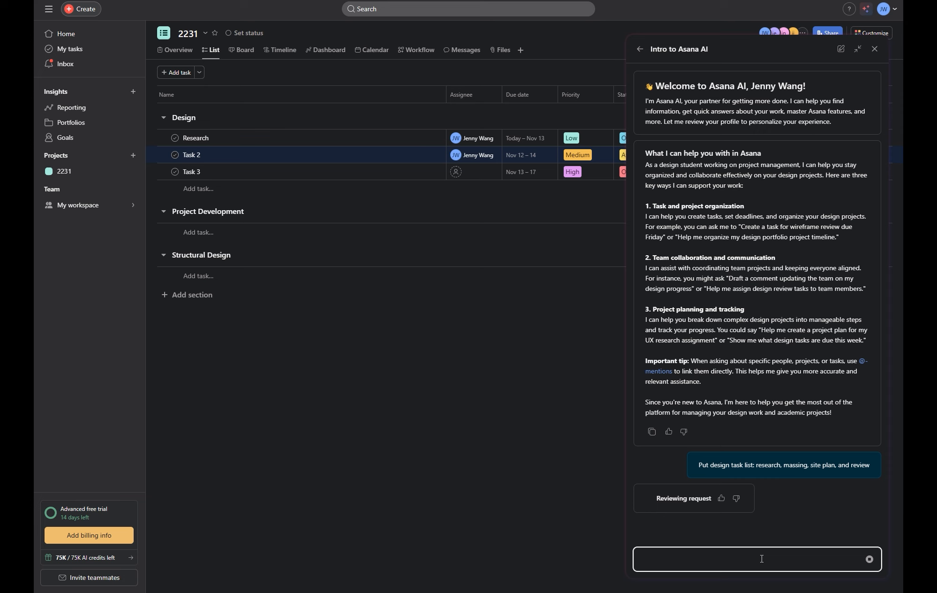
- Review the proposal and reply yes, assigning the design tasks to a teammate for about 2 weeks
scroll(768, 441, "down", 3)
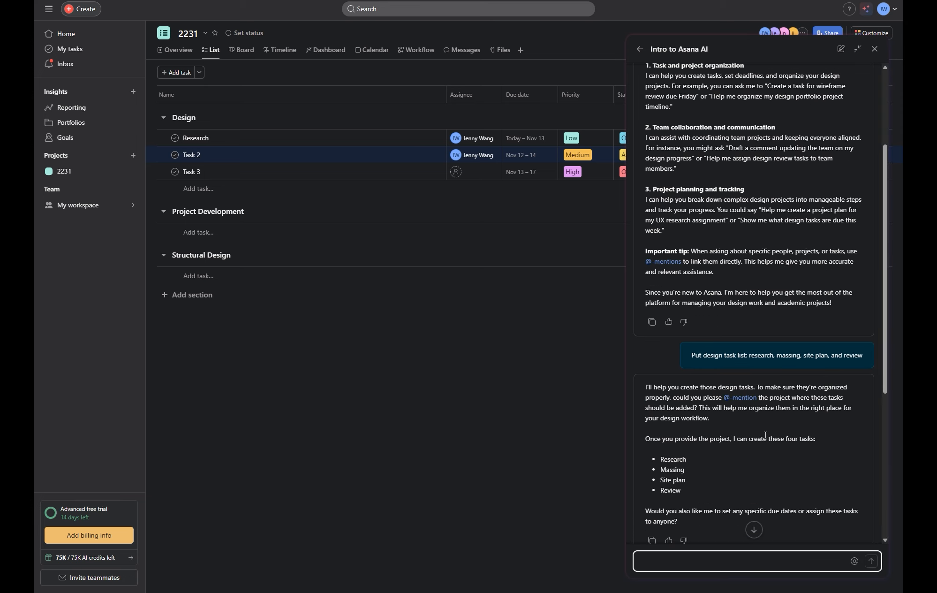
scroll(718, 469, "down", 3)
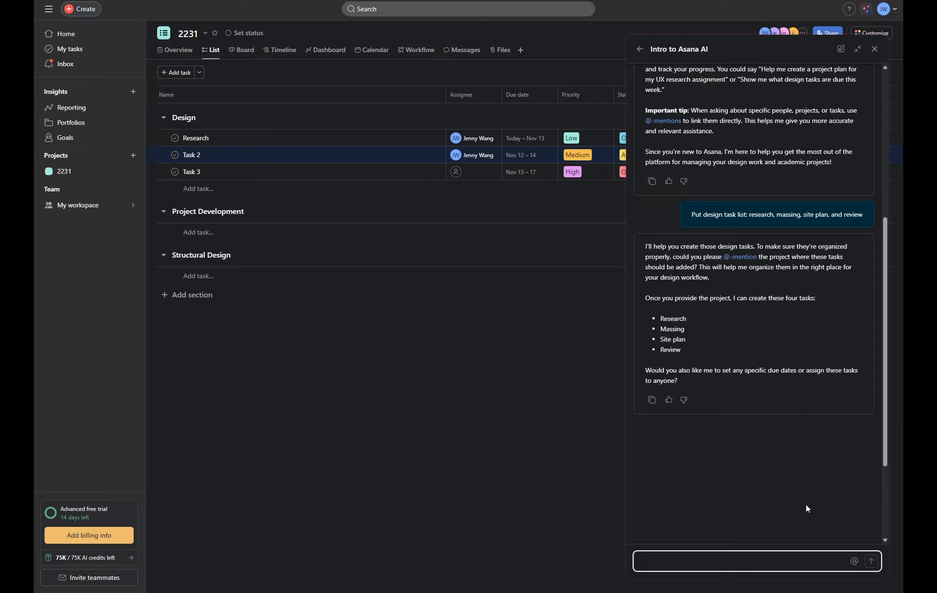
type("yes, ")
type("ign")
key("BackSpace")
key("BackSpace")
key("BackSpace")
key("BackSpace")
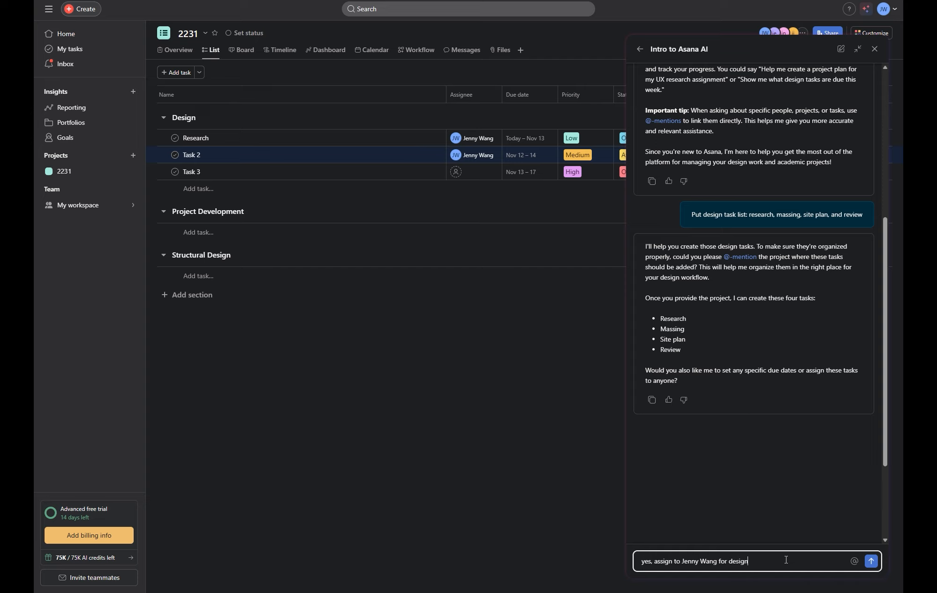
type(" task about 2 weeks total")
- Send the assignment reply, decline timeline changes, and confirm the four tasks into project 2231
key("Return")
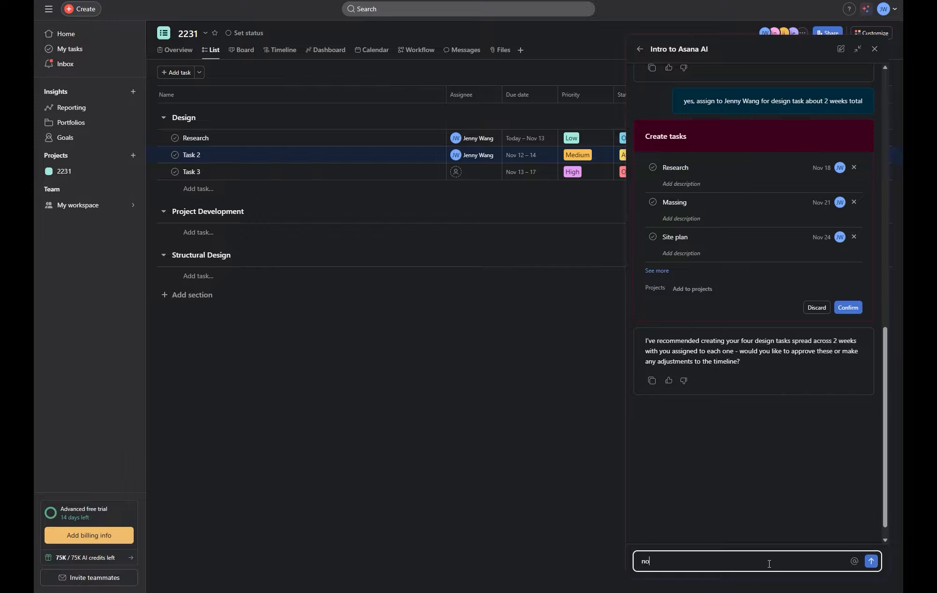
key("Return")
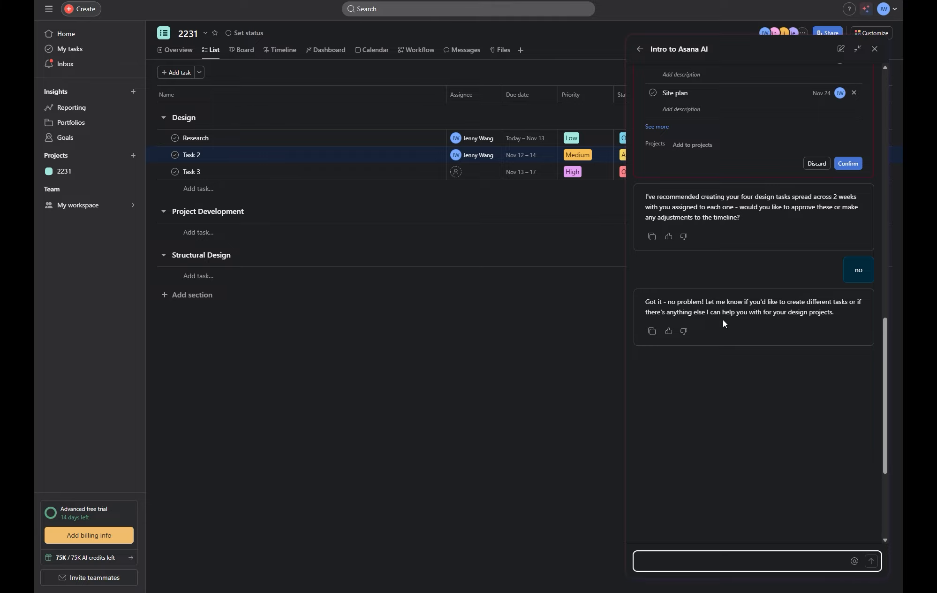
left_click(846, 165)
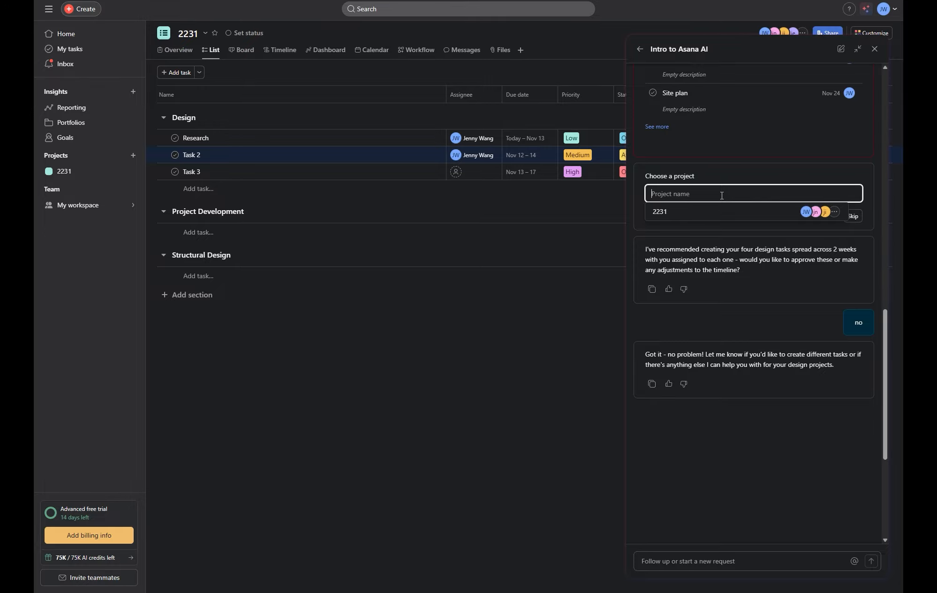
left_click(680, 210)
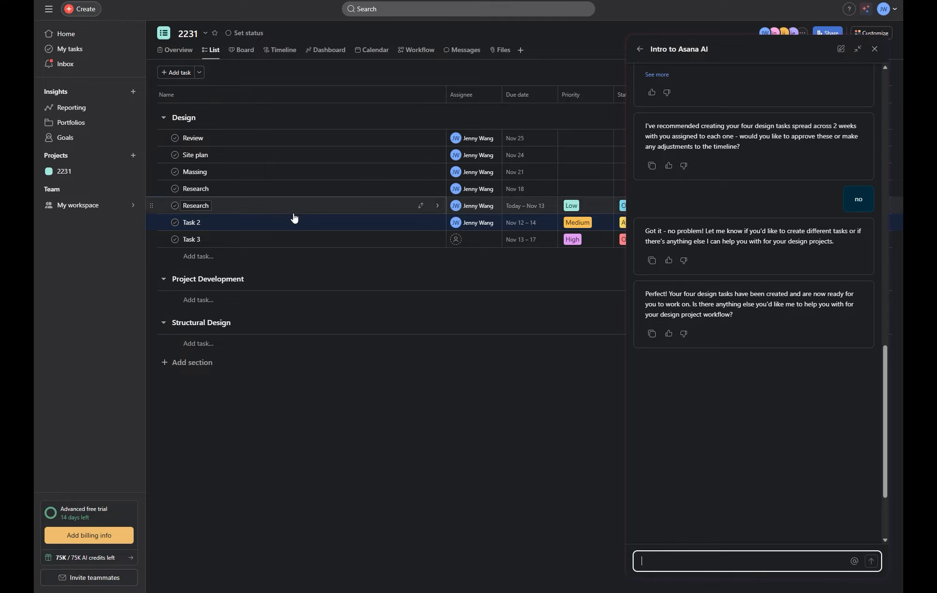
mouse_move(492, 141)
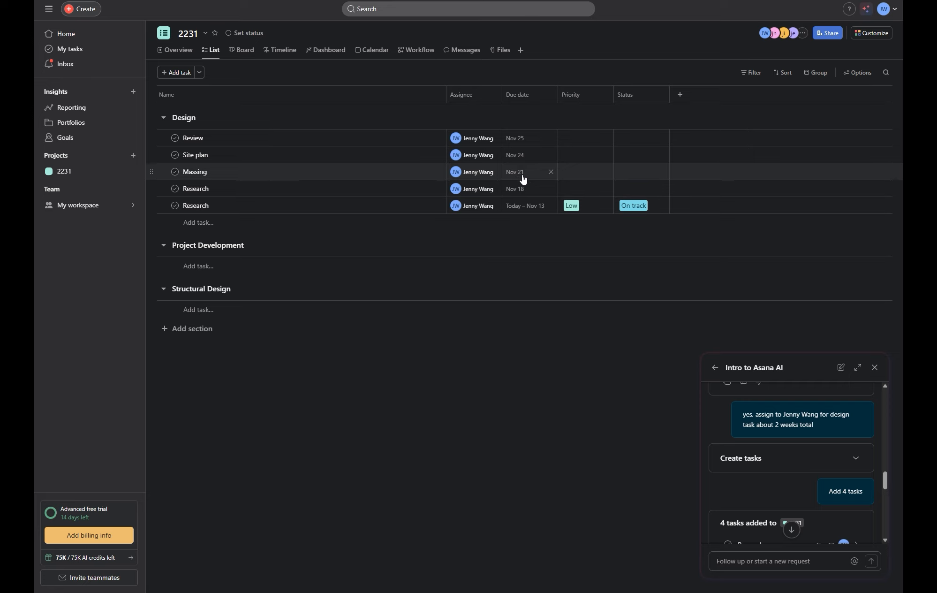
mouse_move(473, 189)
scroll(787, 444, "down", 3)
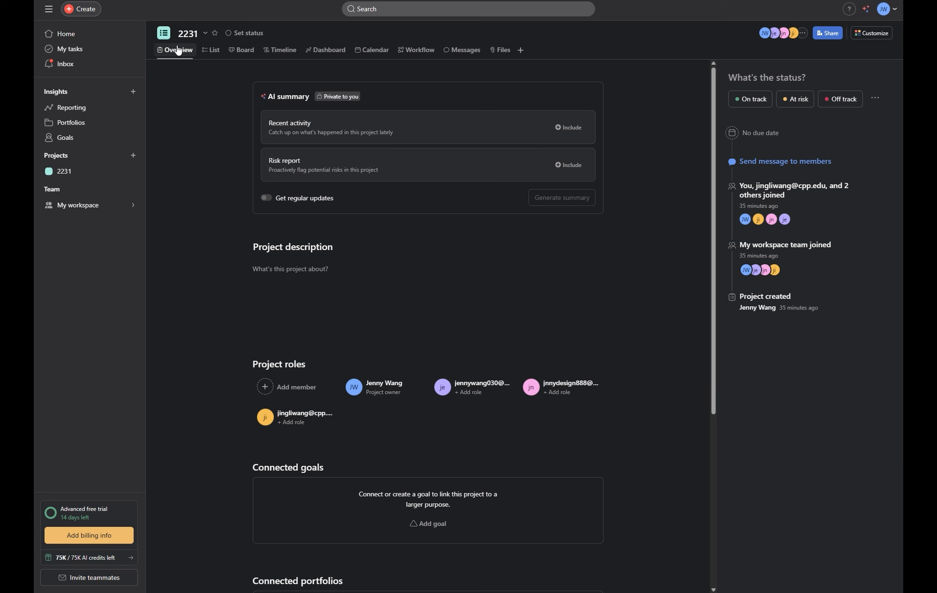
- Start a Draft update with AI status update for project 2231 and set it to On track
left_click(873, 100)
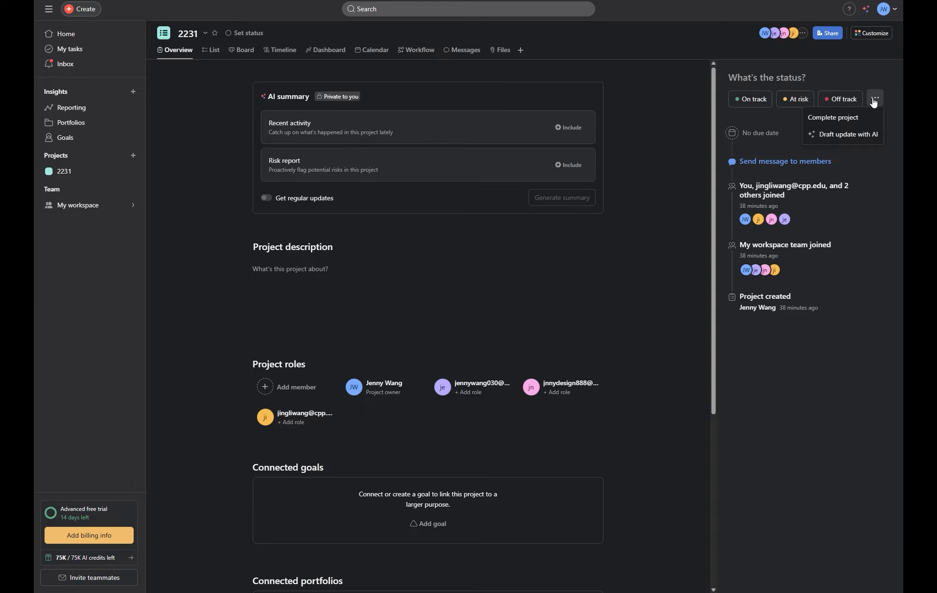
left_click(844, 134)
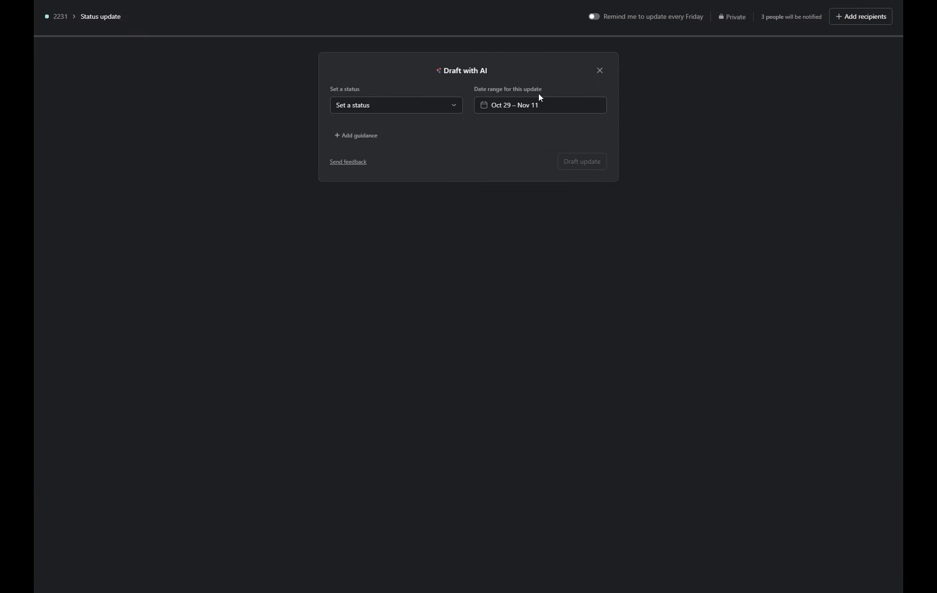
left_click(401, 106)
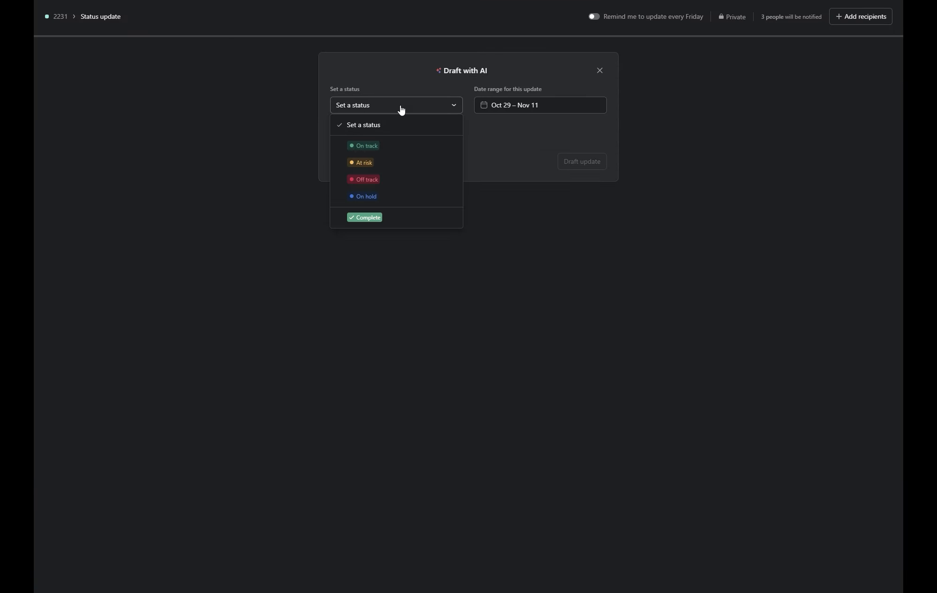
left_click(391, 147)
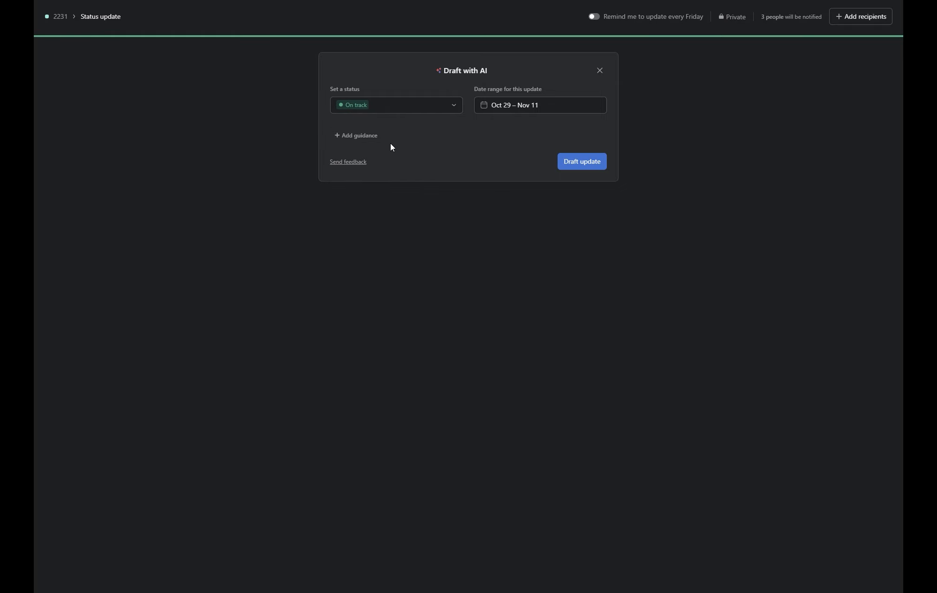
- Generate the AI status draft and read through 'Architectural Design Project: On Track with Clear Milestones Through December 2025'
left_click(575, 165)
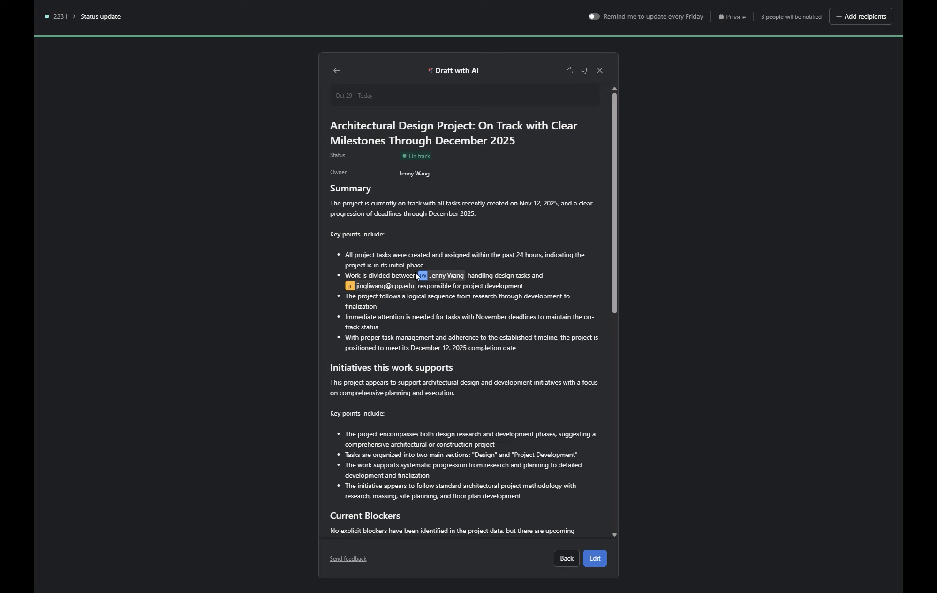
scroll(514, 326, "down", 1)
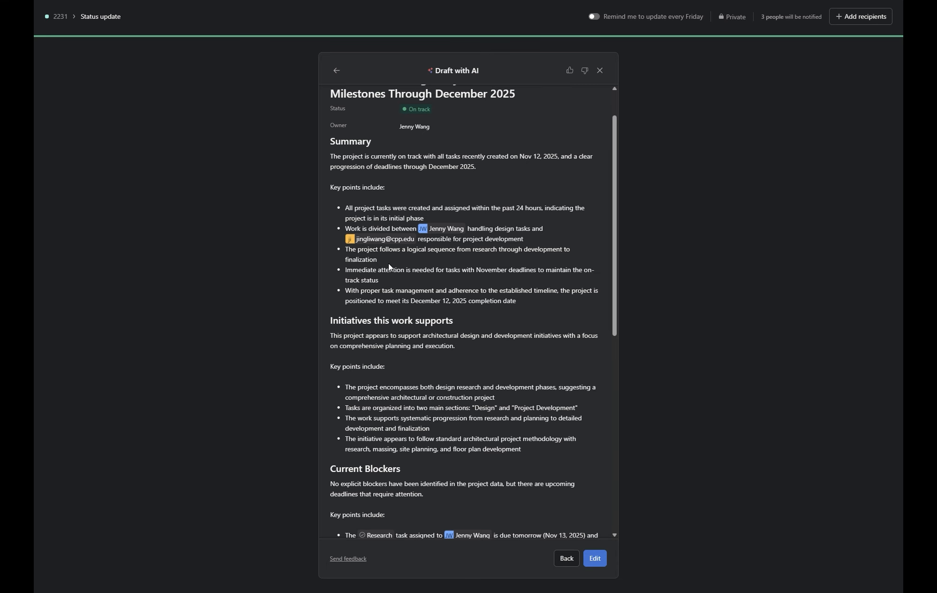
scroll(461, 261, "down", 1)
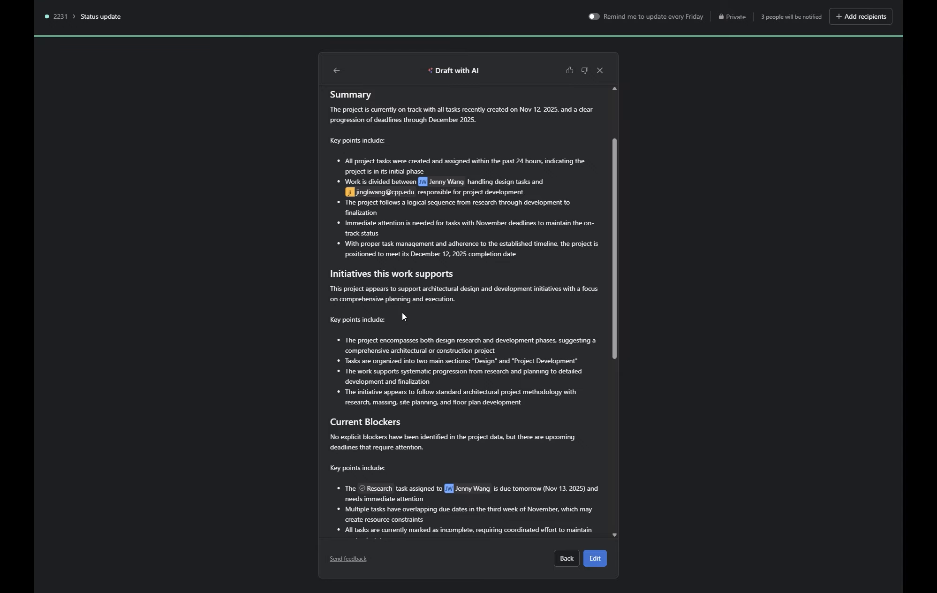
scroll(402, 314, "down", 1)
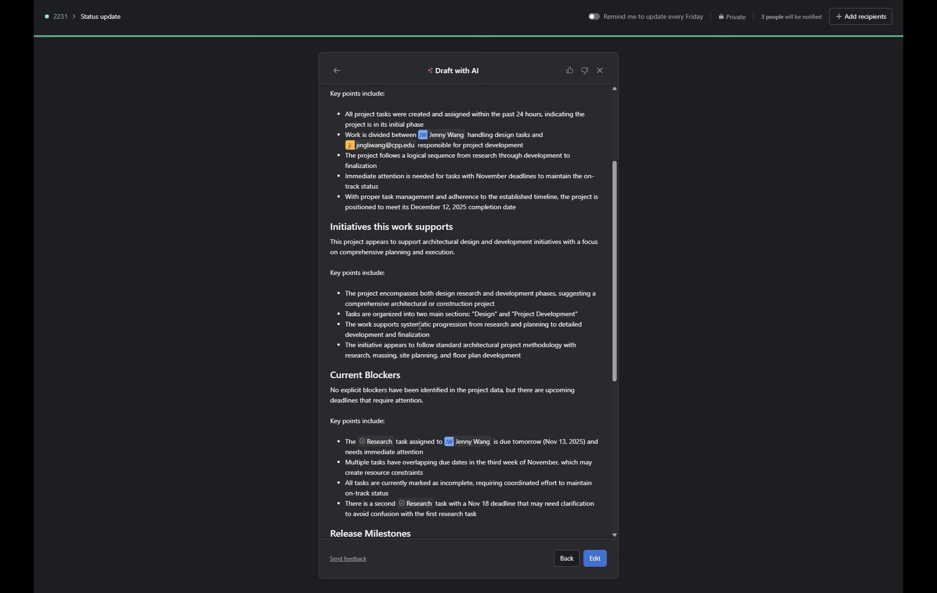
scroll(468, 378, "down", 5)
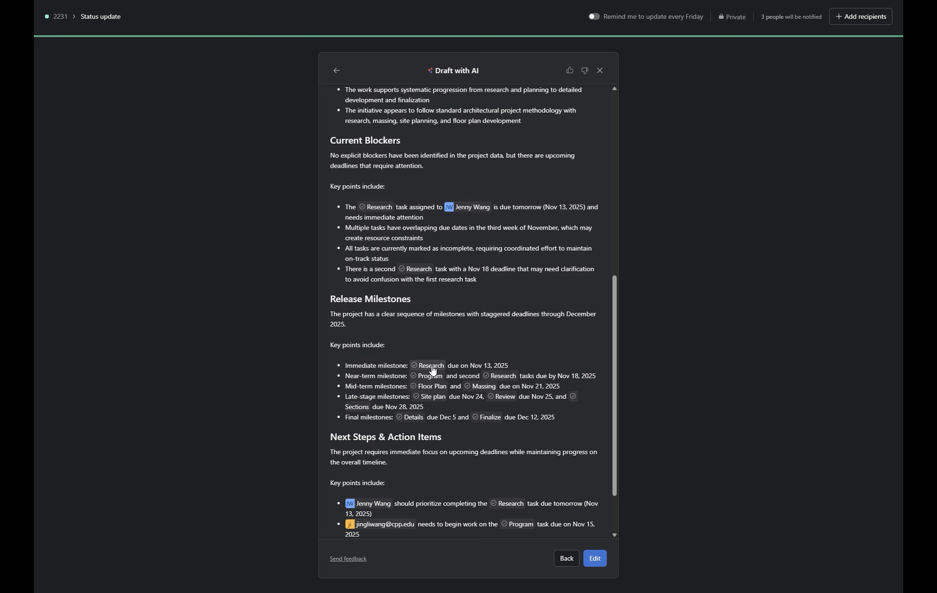
scroll(543, 406, "down", 2)
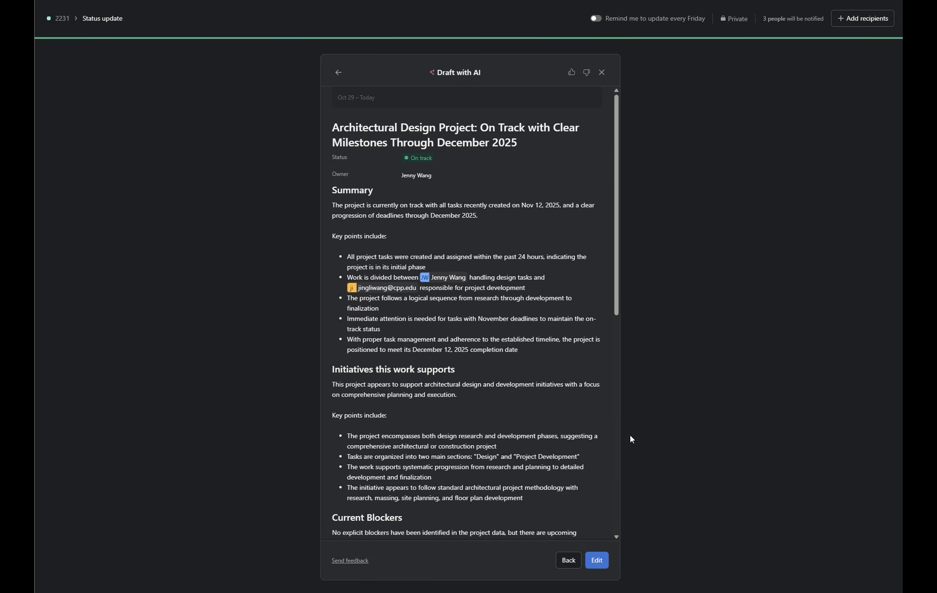
- Discard the status draft and generate an AI summary including Risk report and Recent activity
left_click(569, 561)
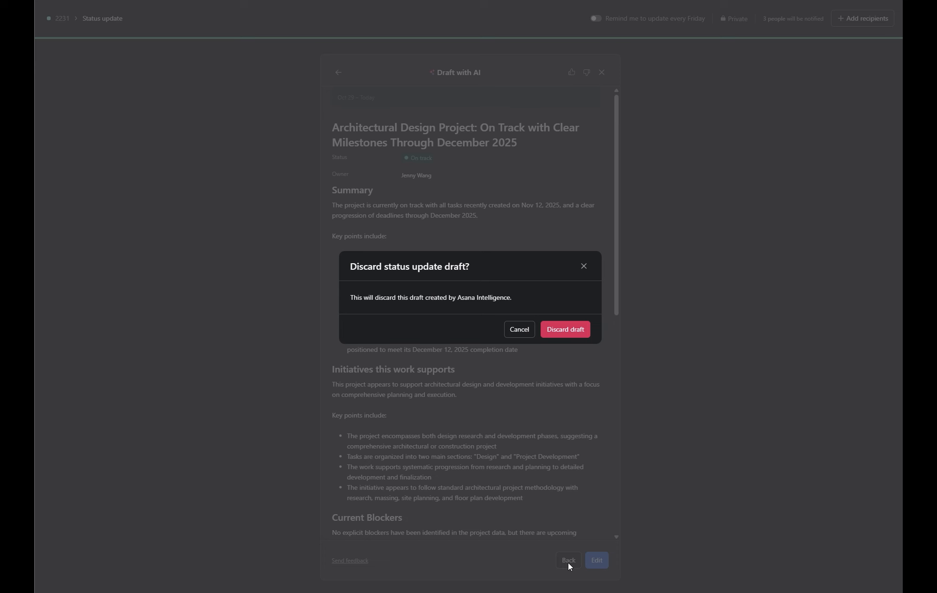
left_click(575, 330)
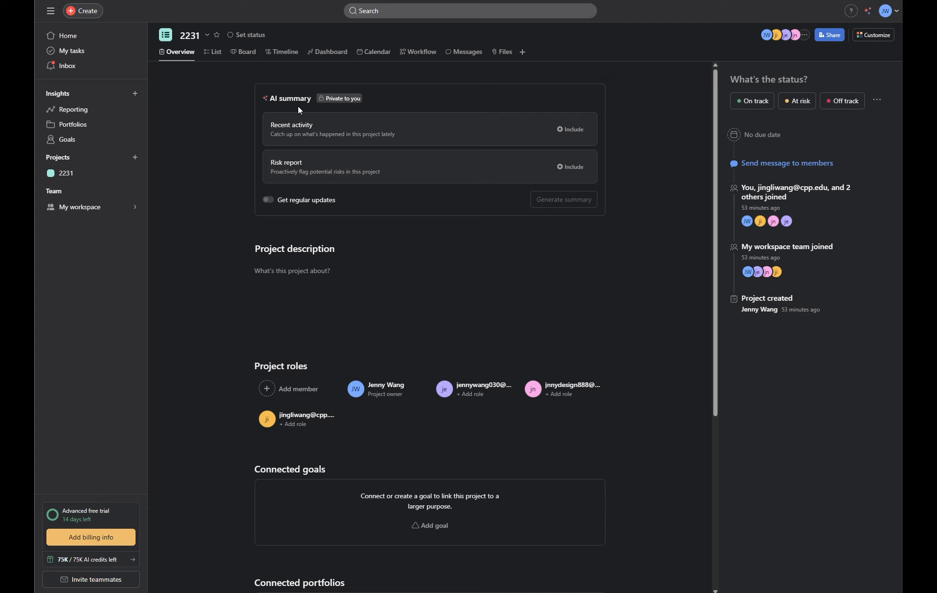
left_click(391, 174)
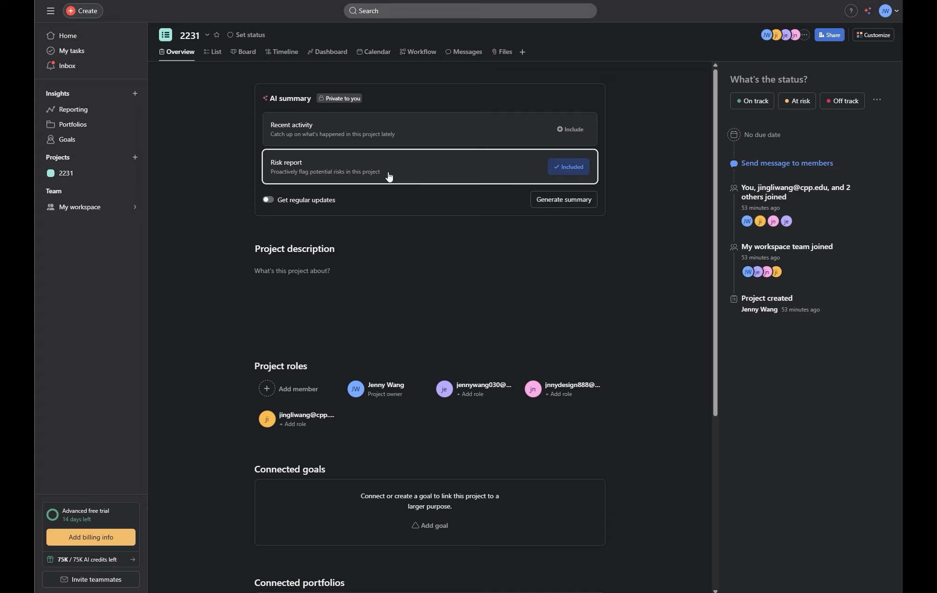
left_click(396, 141)
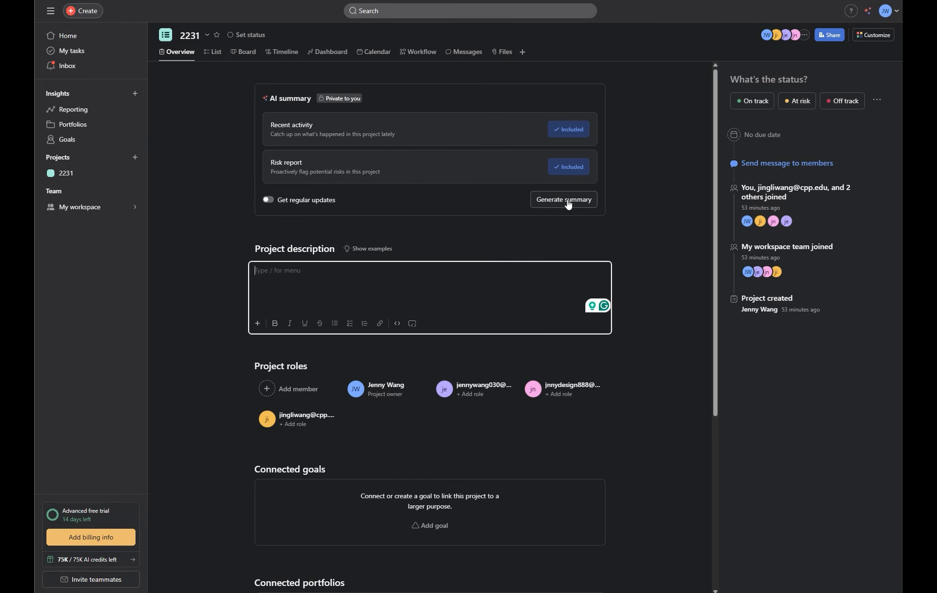
left_click(563, 200)
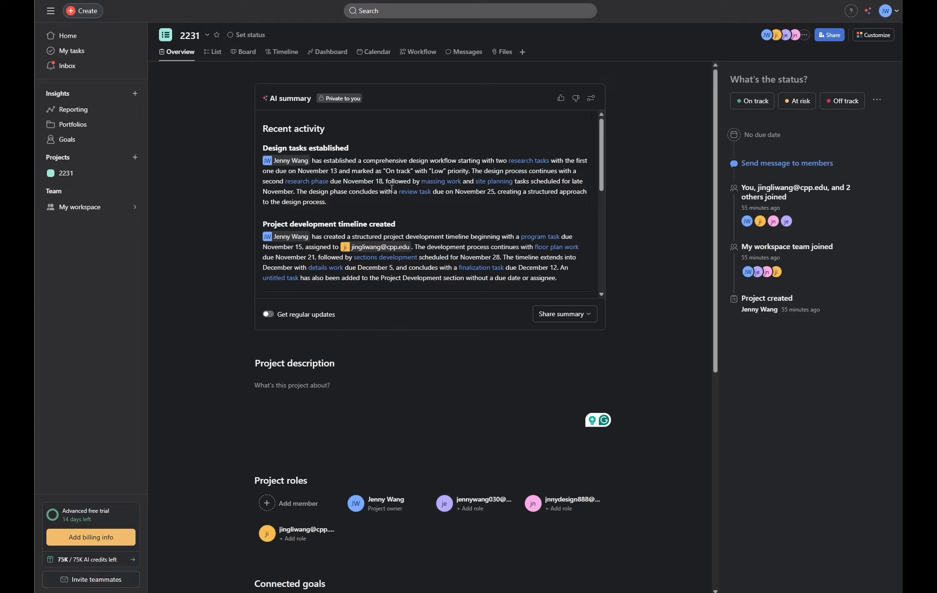
- Read through the AI risk report flagging overallocation and missing task dependencies
scroll(348, 174, "down", 1)
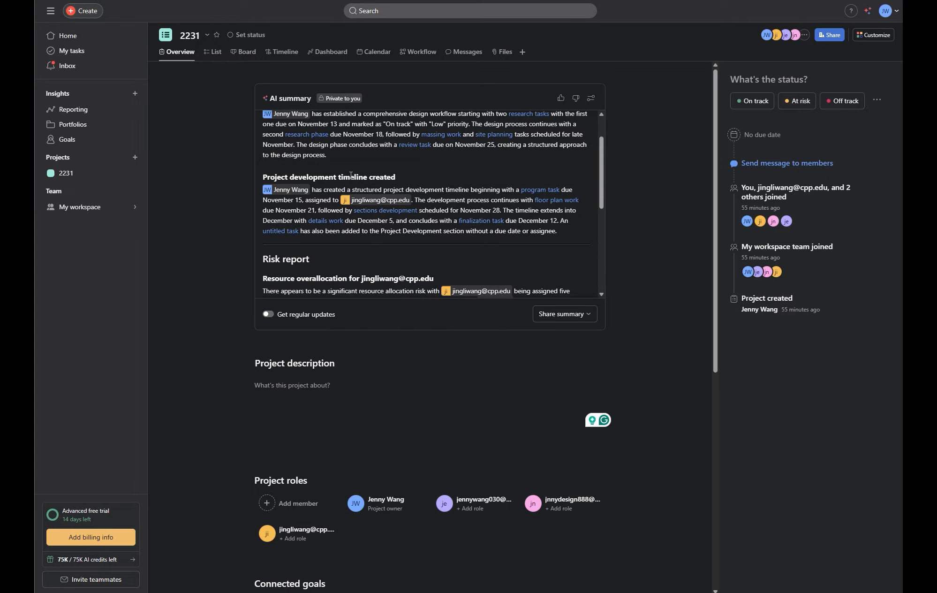
scroll(423, 205, "down", 2)
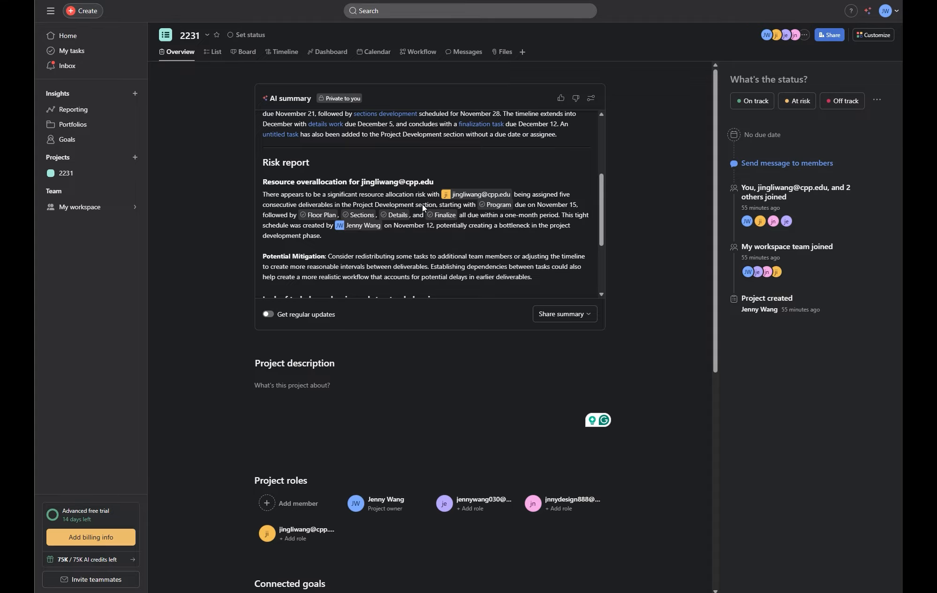
scroll(423, 206, "down", 1)
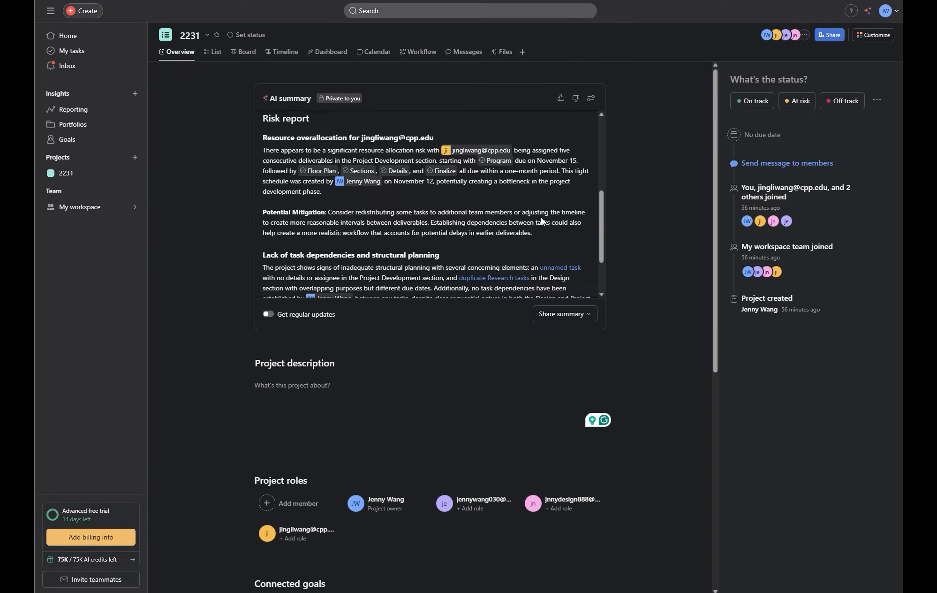
scroll(541, 217, "down", 2)
scroll(541, 217, "down", 1)
scroll(538, 216, "down", 3)
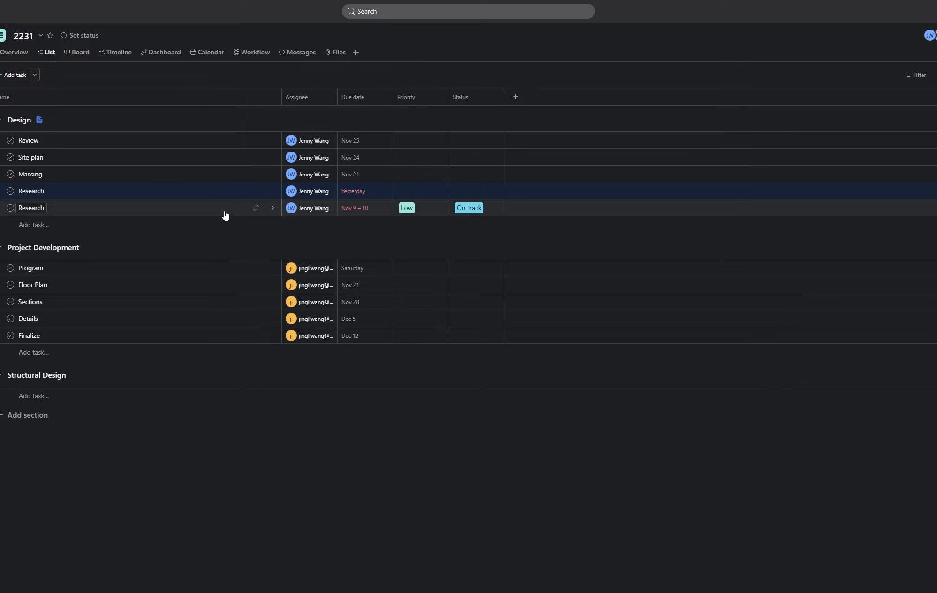
- Open the second Research task and have AI summarize it into a draft comment
left_click(226, 213)
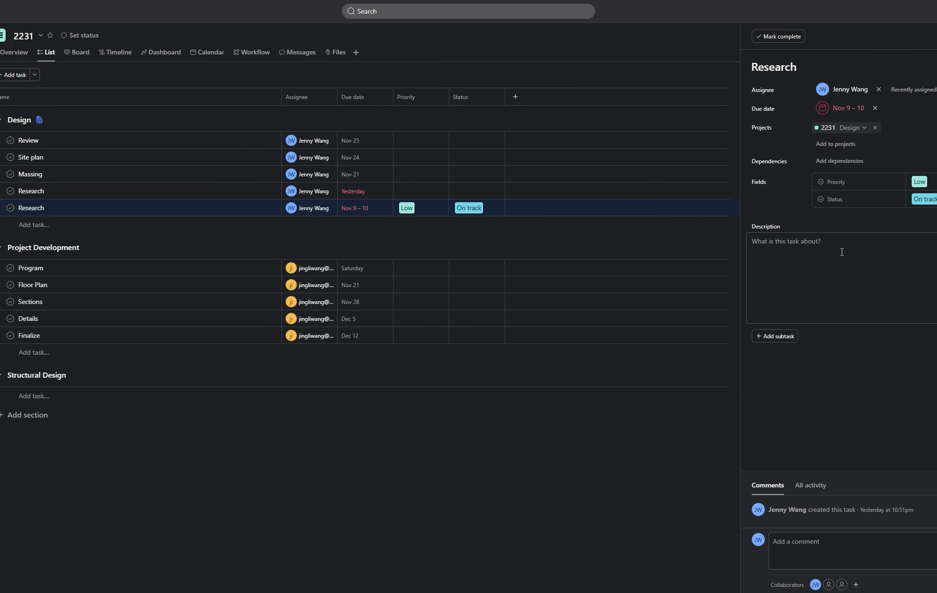
left_click(831, 547)
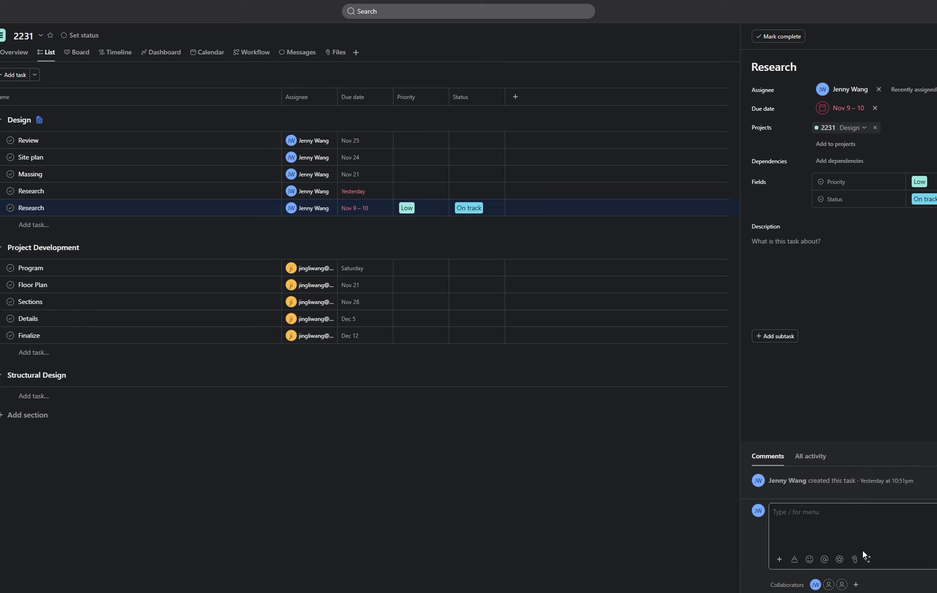
left_click(868, 559)
left_click(859, 526)
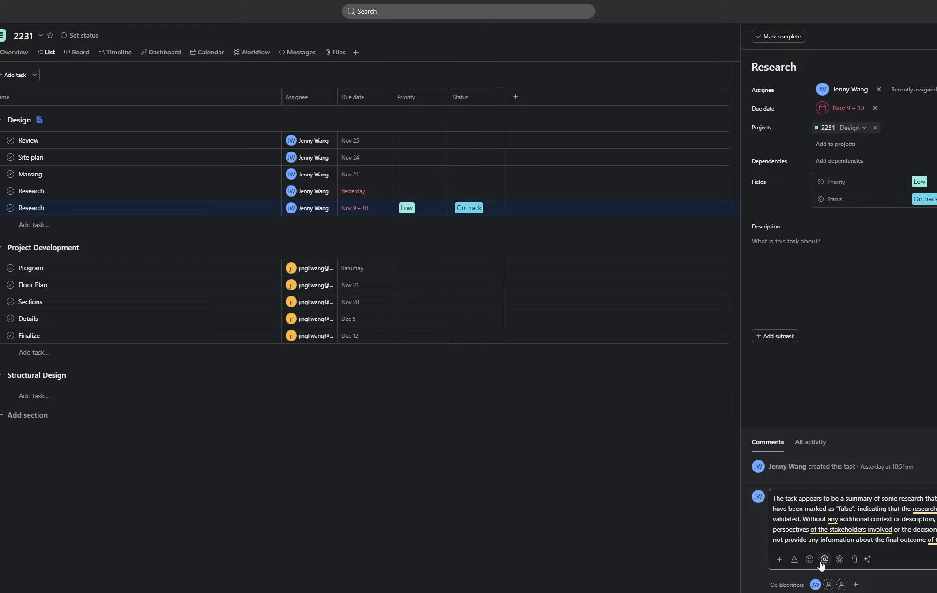
- Have AI recommend edits to the comment and rewrite the suggestion in a professional tone
left_click(869, 561)
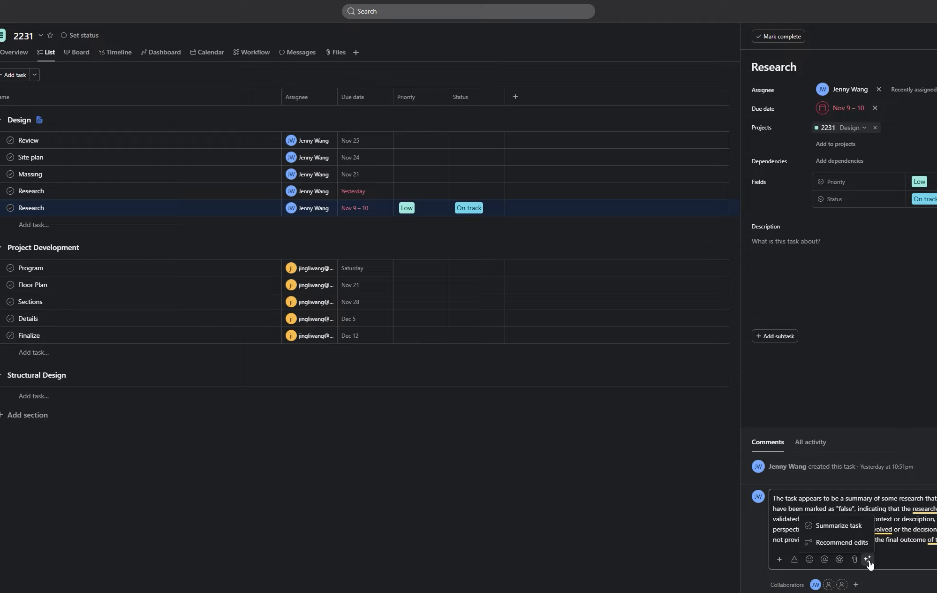
left_click(866, 543)
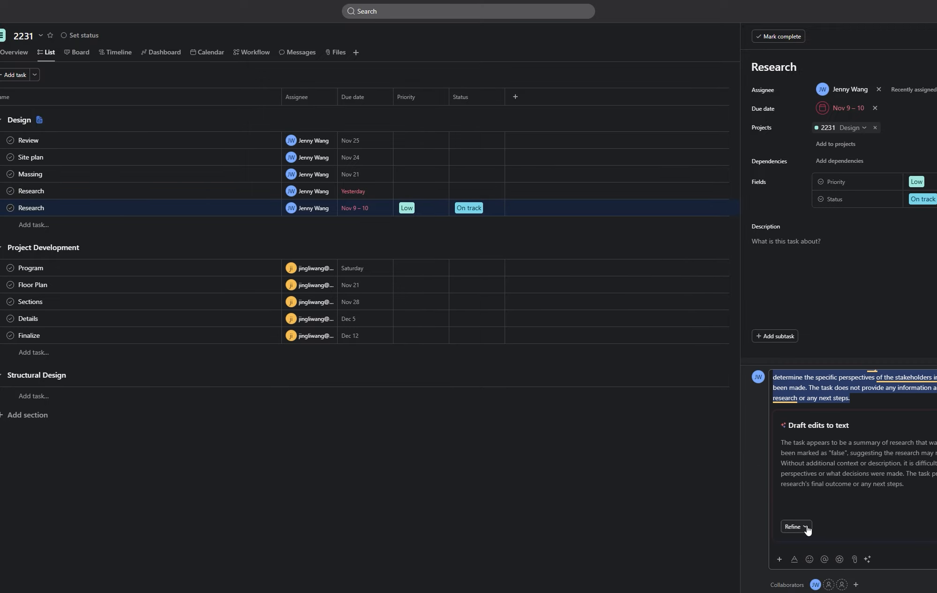
left_click(807, 527)
mouse_move(823, 462)
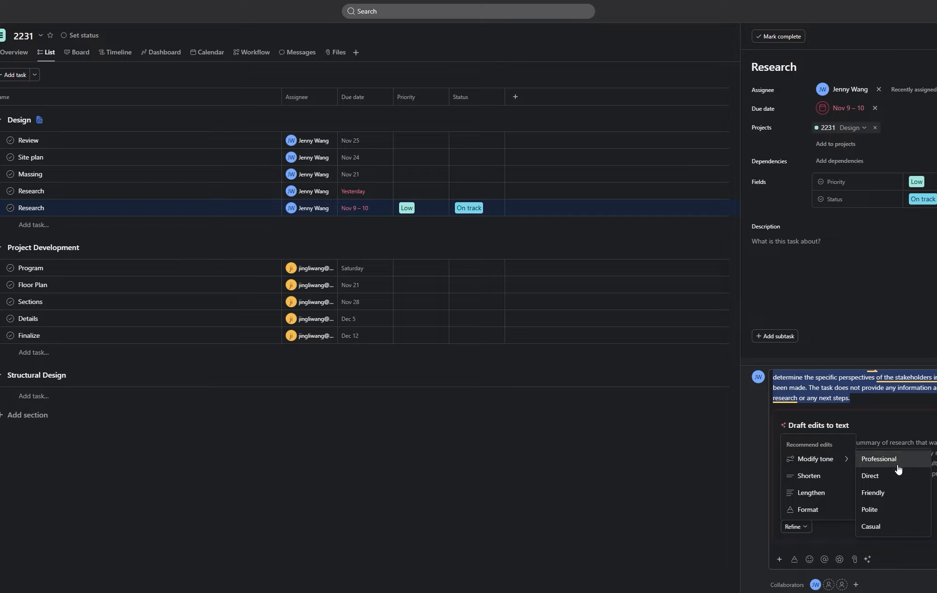
left_click(879, 459)
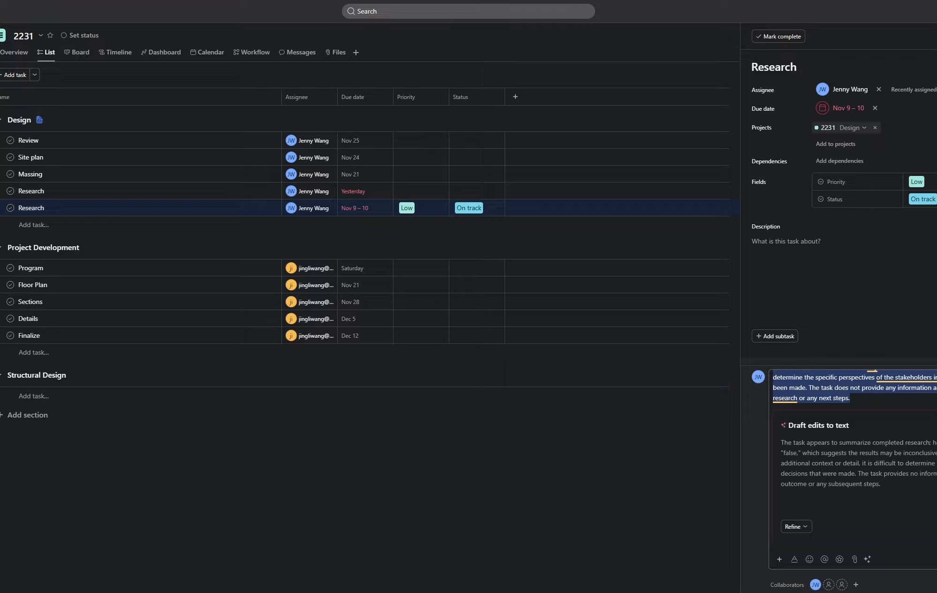
- Apply another tone to the suggested edit and post the comment on the Research task
left_click(805, 528)
mouse_move(812, 516)
left_click(897, 494)
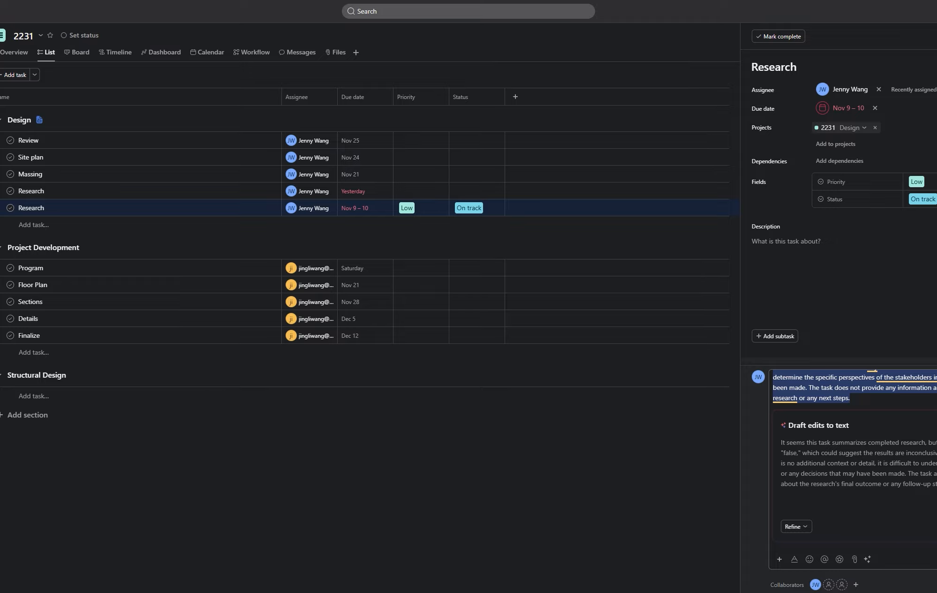
key("ctrl+Return")
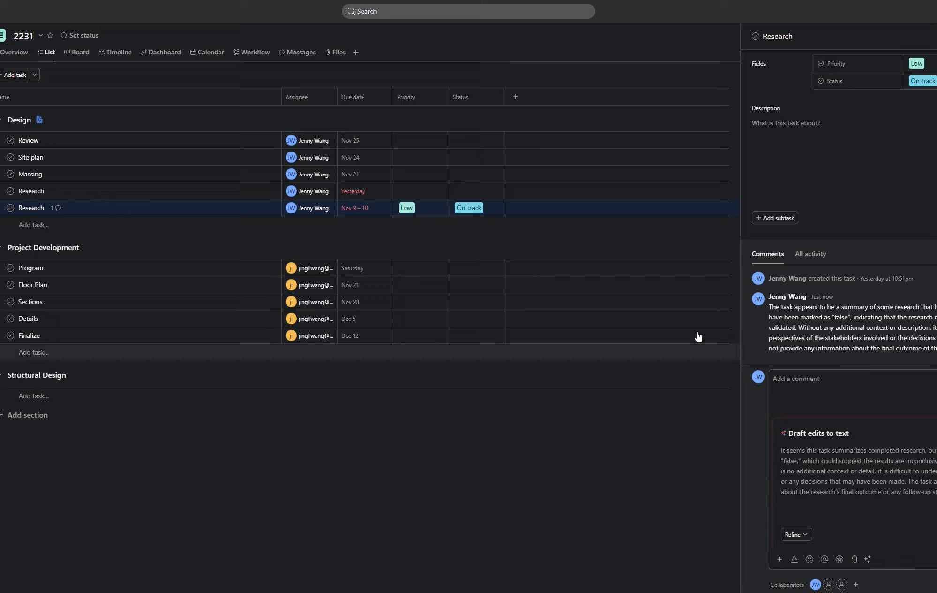
- Close the Research task details and AI assistant chat, then open project 2231's Customize panel
left_click(786, 123)
left_click(224, 211)
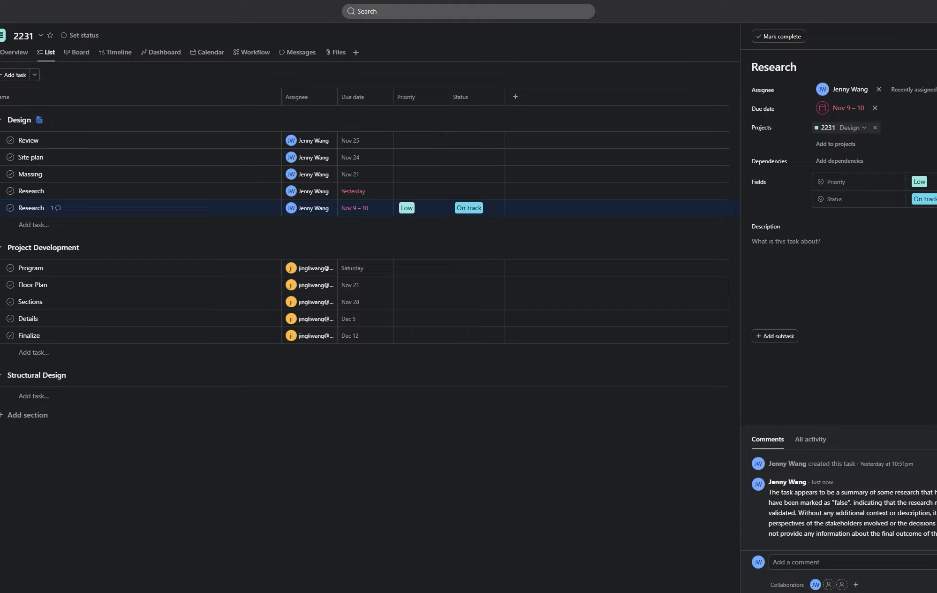
left_click(1, 565)
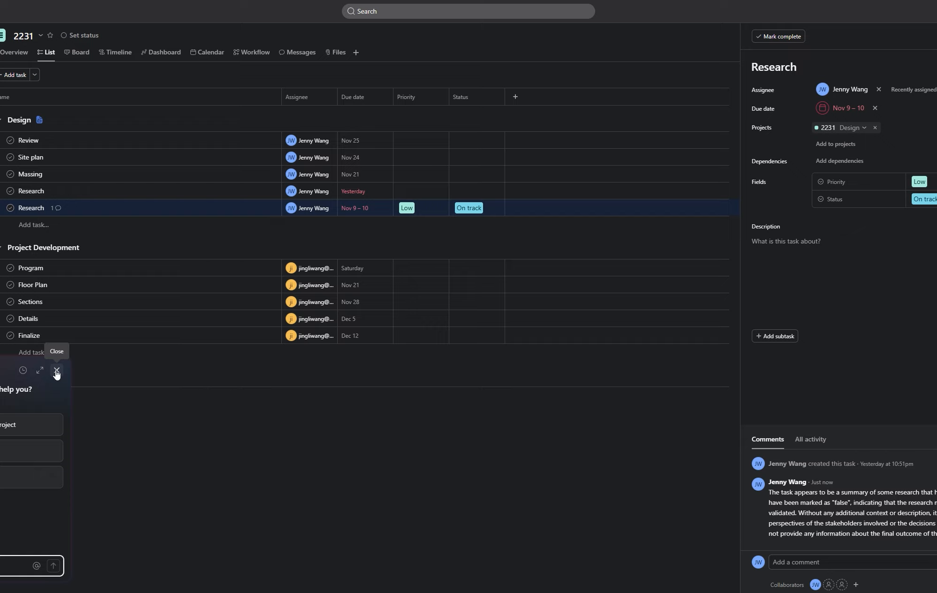
left_click(57, 371)
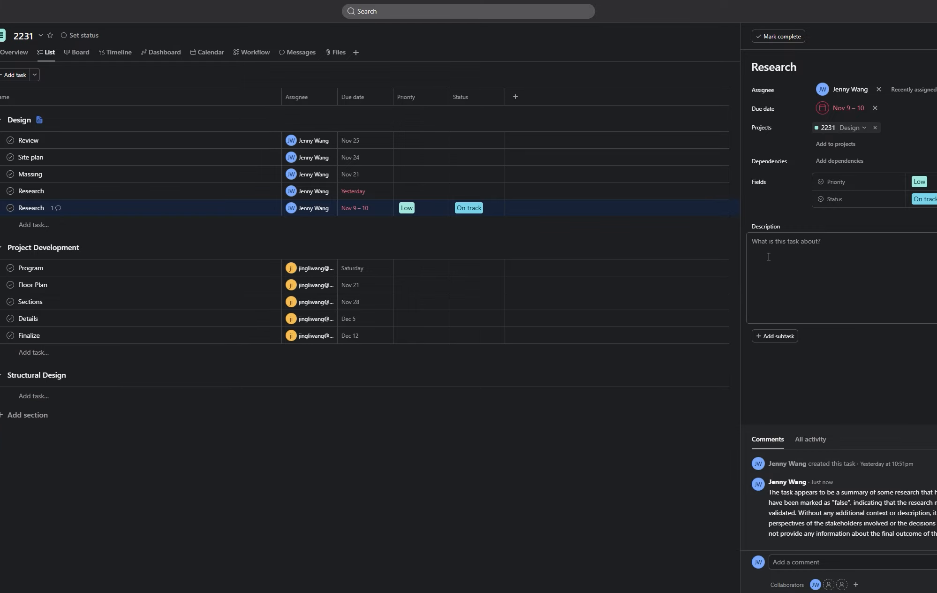
left_click(936, 36)
left_click(936, 36)
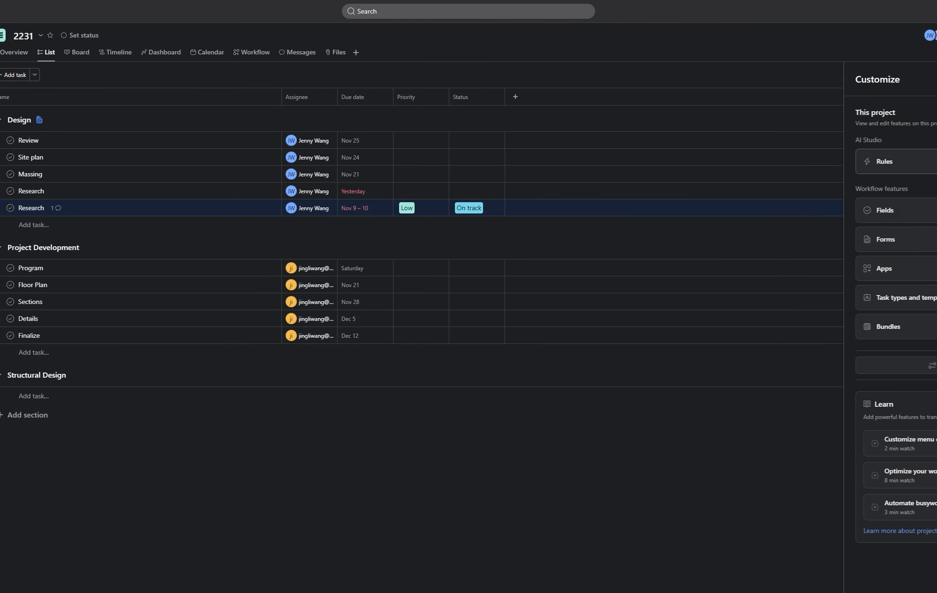
- Open Rules in the Customize panel and start adding a new rule
left_click(905, 162)
left_click(936, 79)
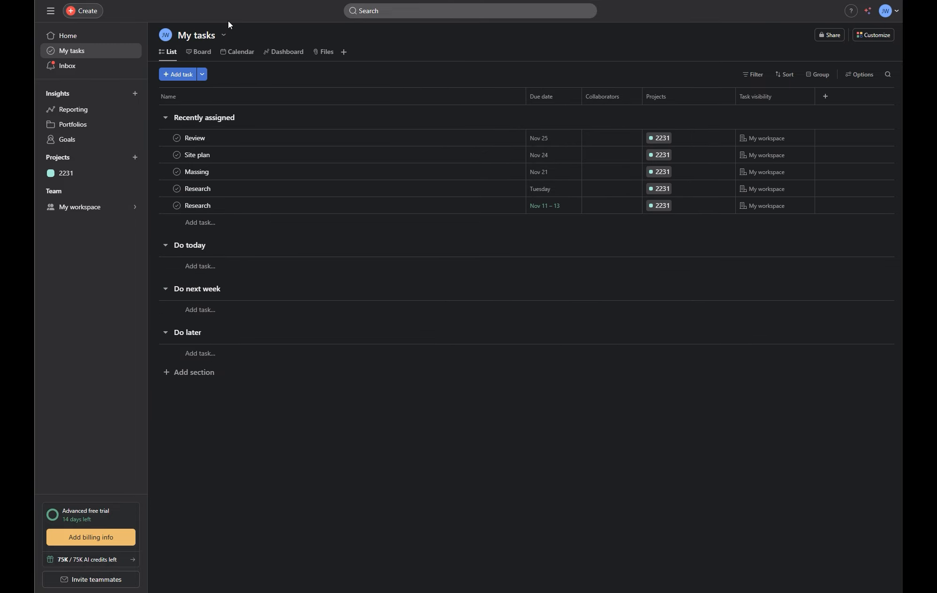
- Start a new project from the sidebar's Projects menu and browse the creation options
left_click(135, 157)
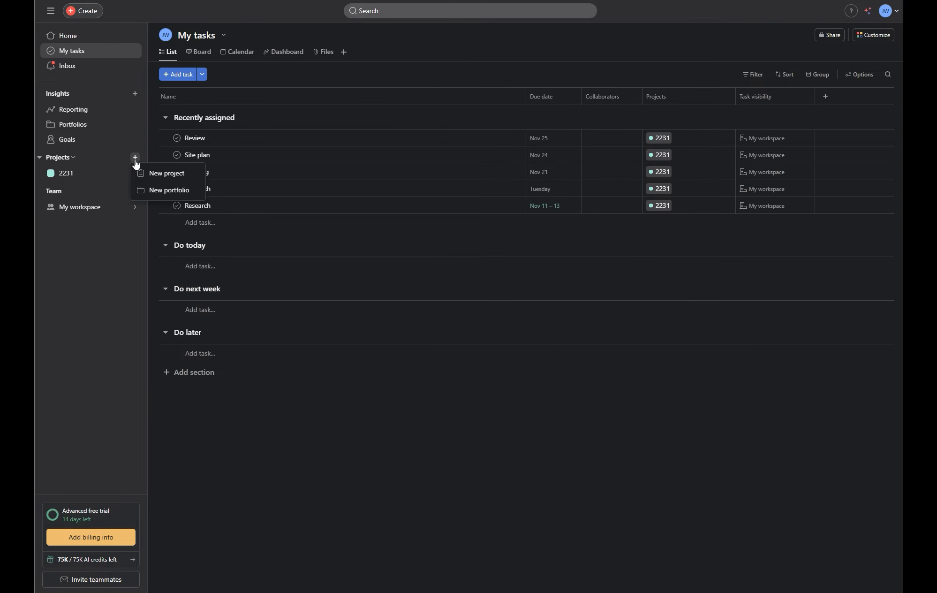
left_click(159, 175)
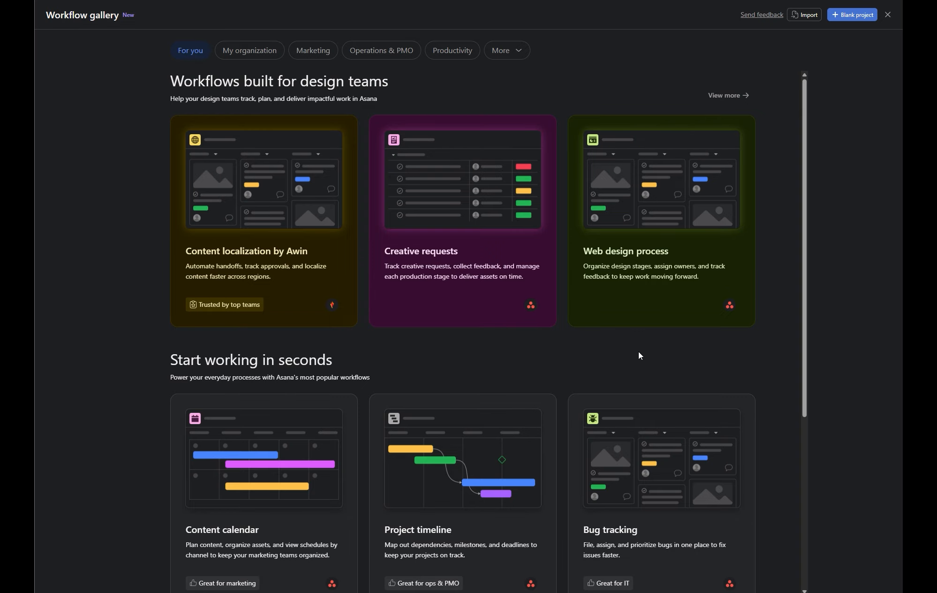
scroll(638, 355, "down", 3)
scroll(596, 343, "up", 3)
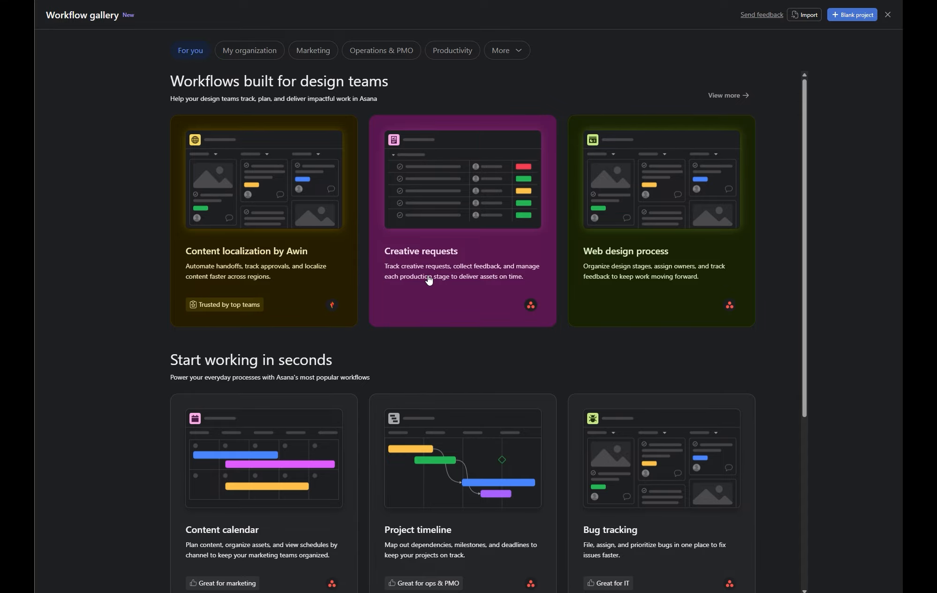
scroll(659, 290, "down", 5)
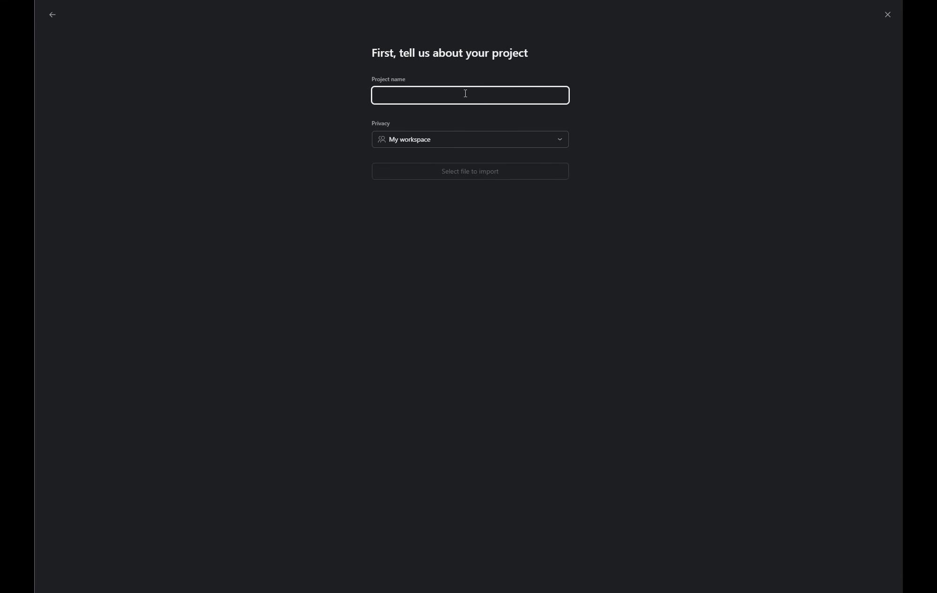
- Name the new project 2025 and make it private to members
type("2025")
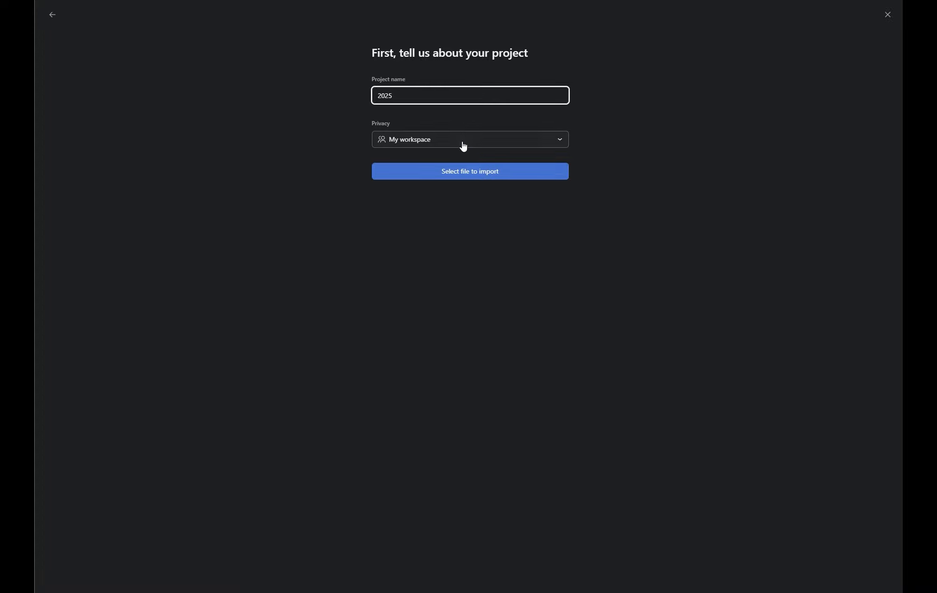
left_click(462, 145)
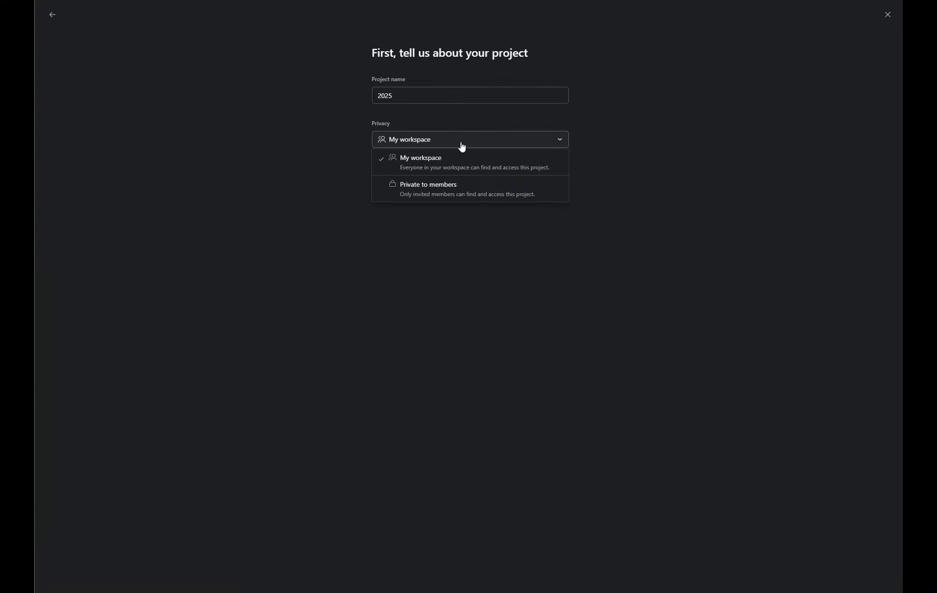
left_click(470, 193)
- Upload Work track.xlsx from OneDrive and continue to the Asana AI project setup
left_click(469, 178)
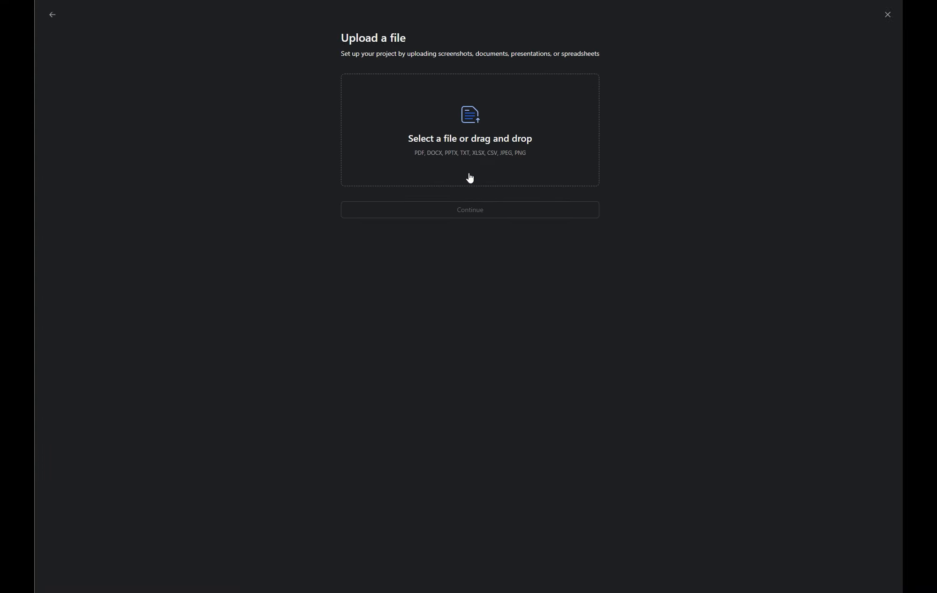
left_click(473, 122)
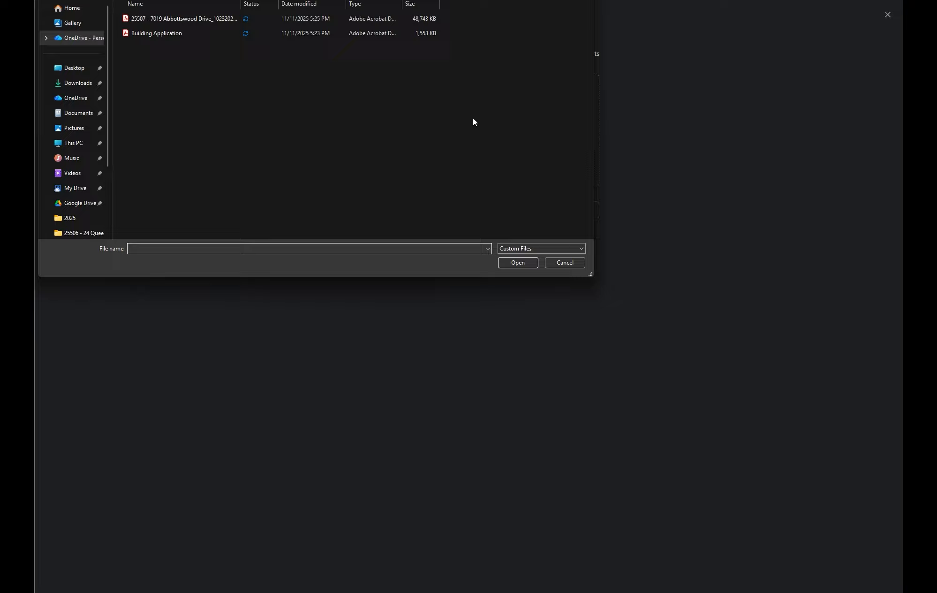
left_click(73, 98)
double_click(143, 34)
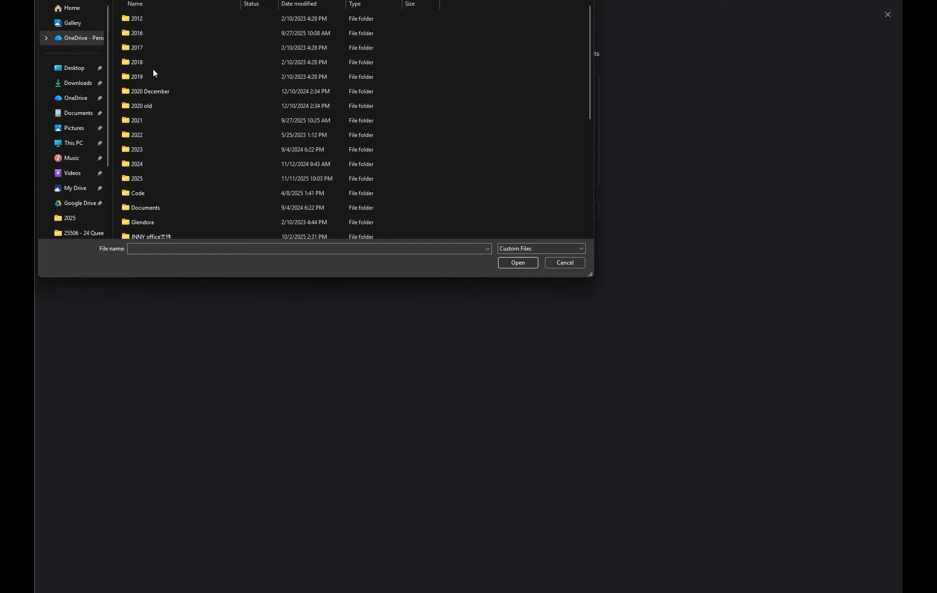
double_click(150, 160)
left_click(149, 232)
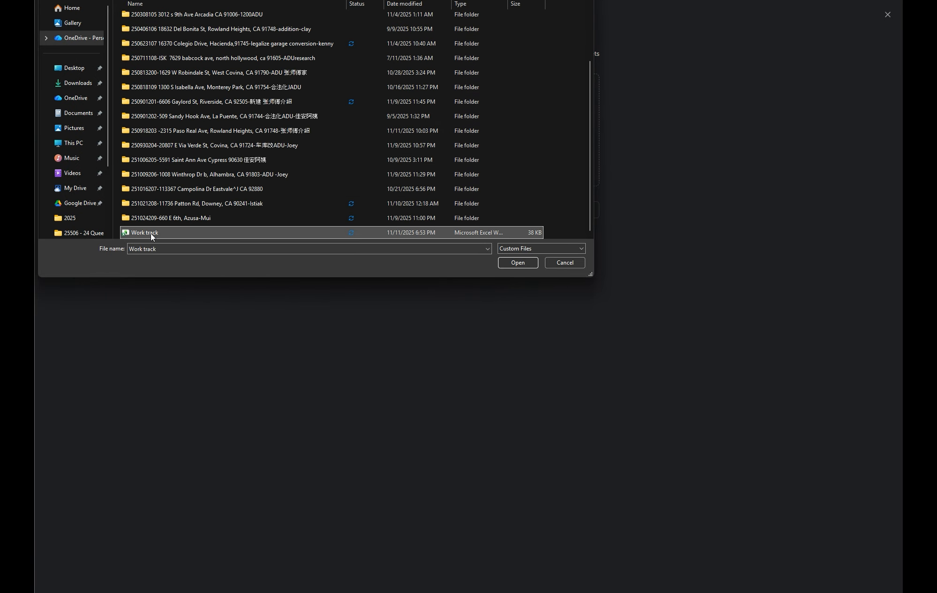
left_click(522, 264)
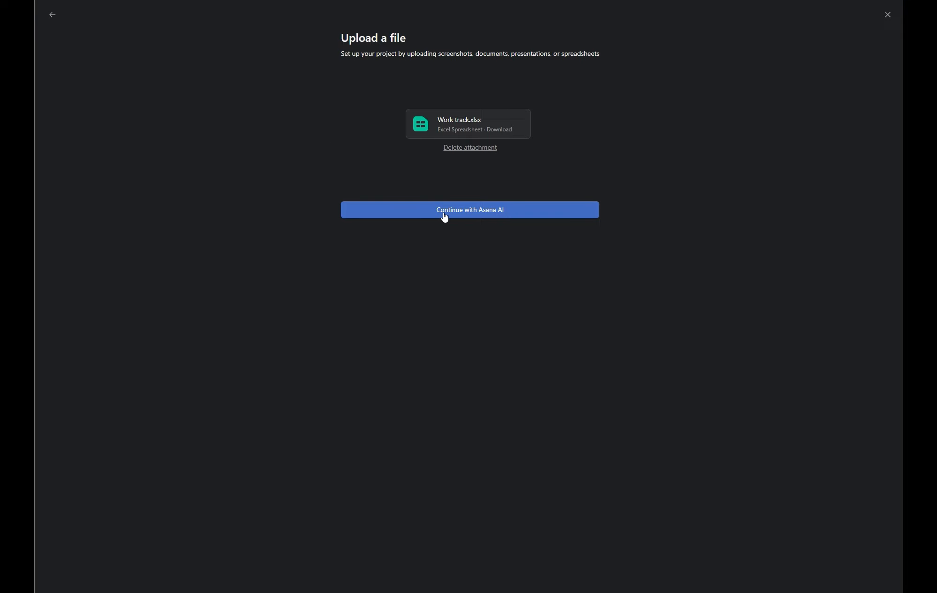
left_click(444, 215)
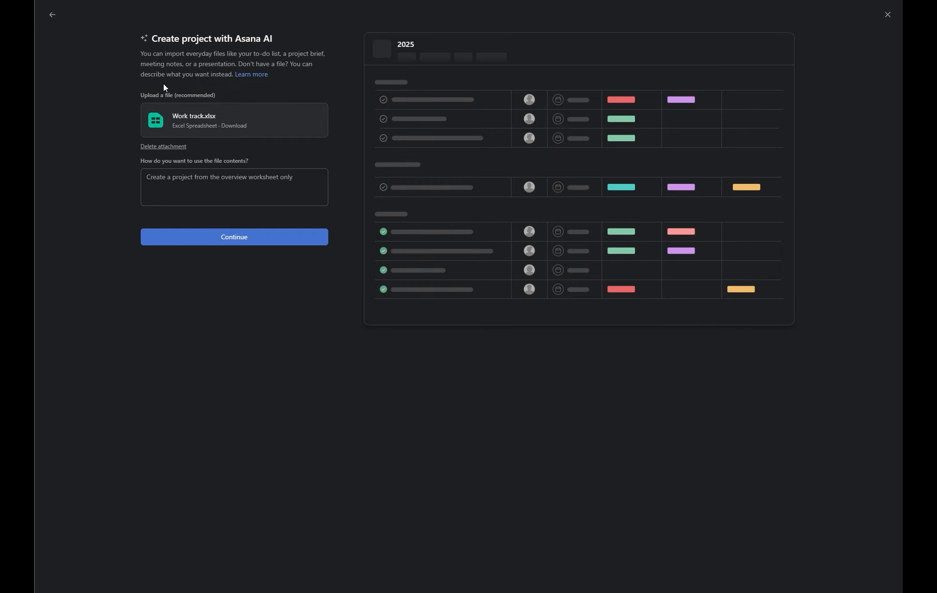
- Generate the Asana AI preview of project 2025 and review its five proposed sections
left_click(250, 239)
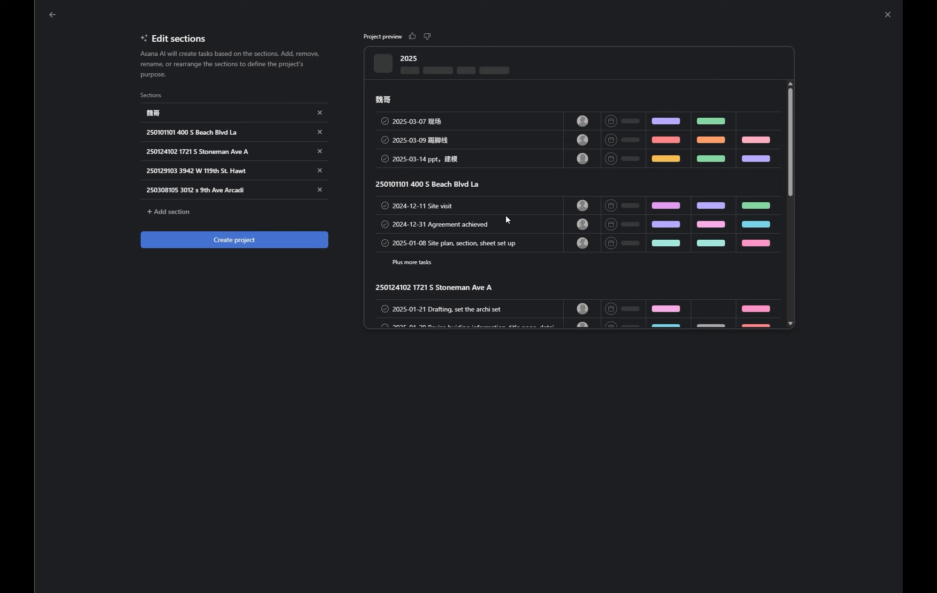
scroll(506, 219, "down", 1)
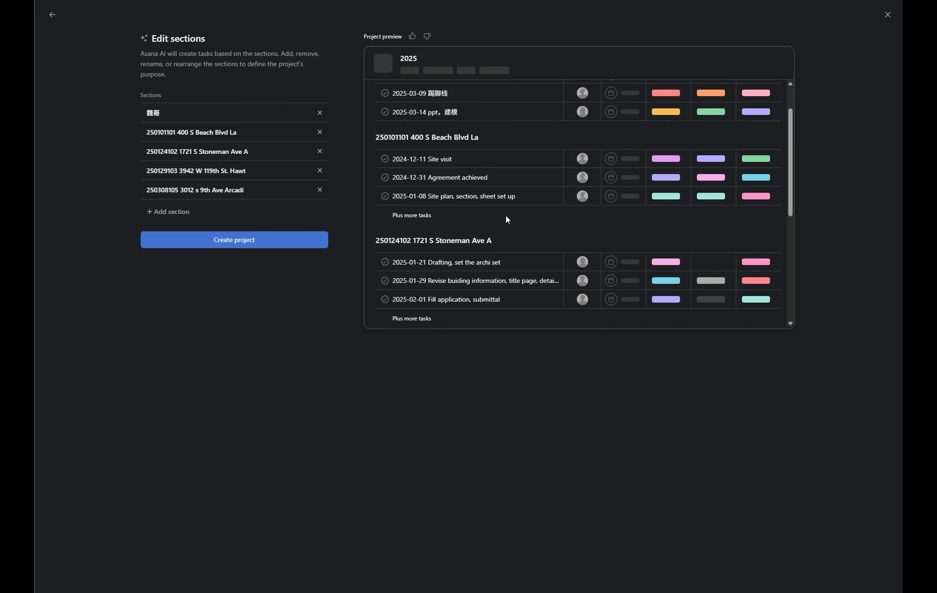
scroll(506, 219, "up", 1)
scroll(507, 220, "down", 3)
scroll(506, 219, "down", 3)
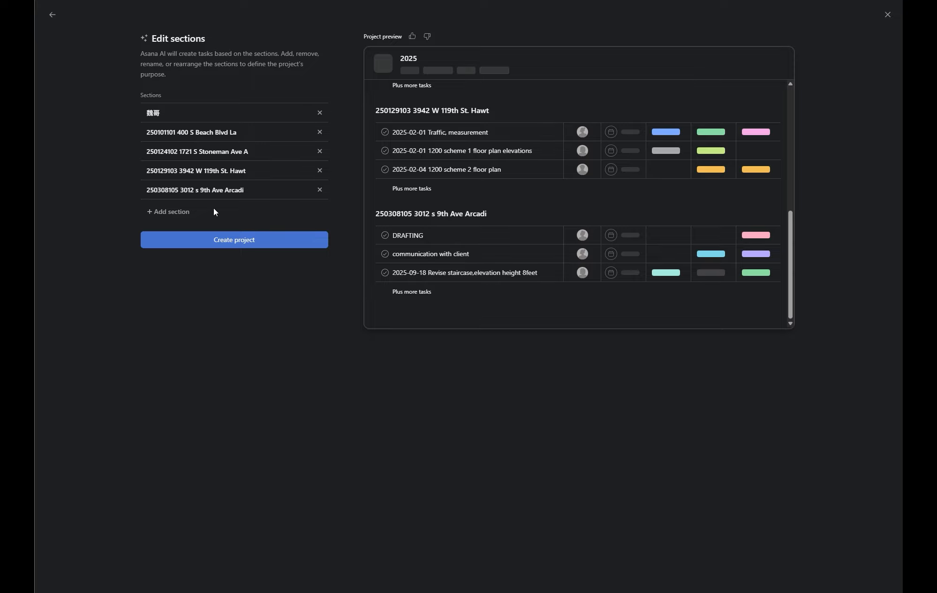
- Create project 2025 from the preview and scroll through its imported tasks
left_click(218, 240)
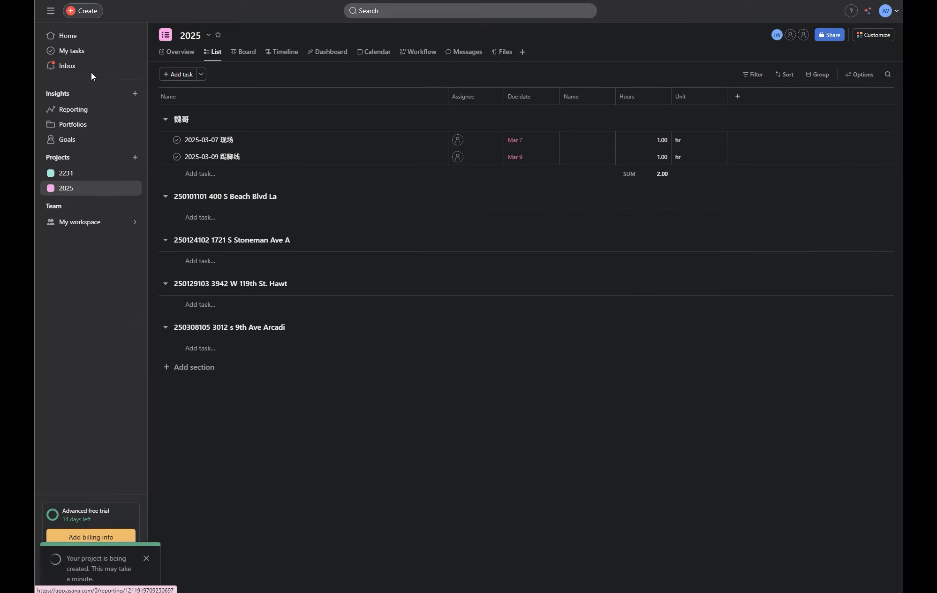
scroll(341, 300, "down", 8)
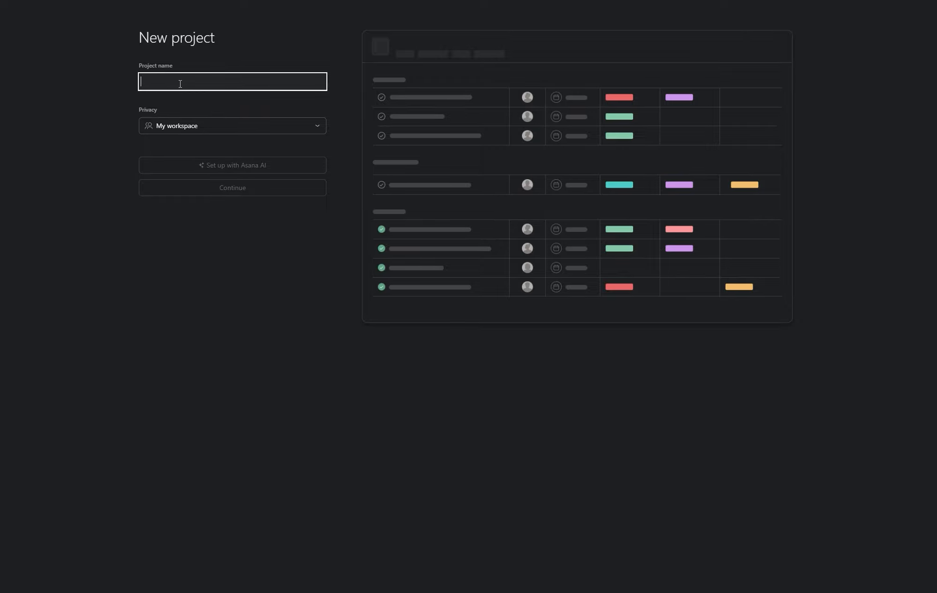
- Name the project 'Architectural Design Projects in 2026' and set it up with Asana AI
left_click(180, 83)
type("Design Project")
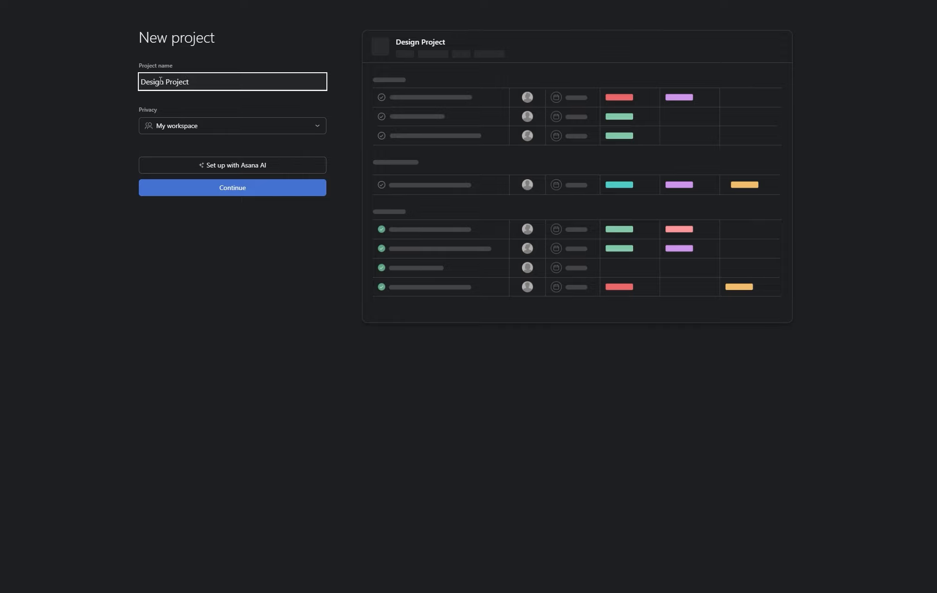
key("BackSpace")
type("s")
left_click(142, 83)
type("Architectural")
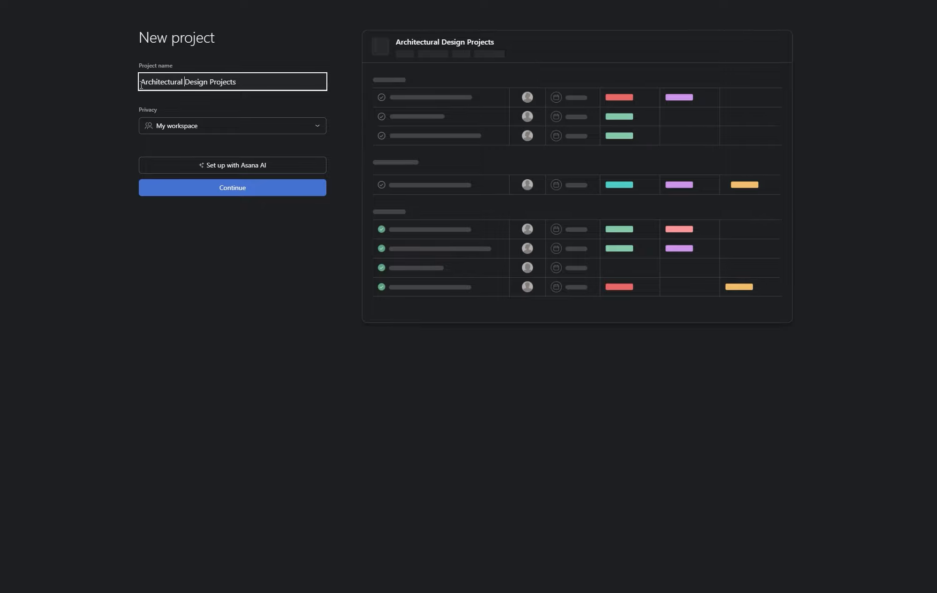
left_click(245, 83)
type("in 2026")
left_click(234, 169)
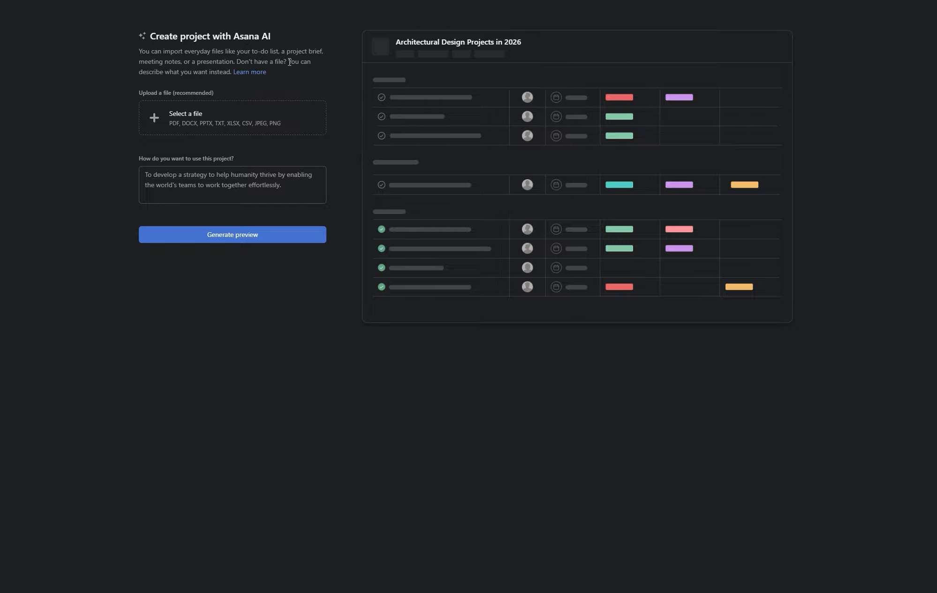
left_click(288, 188)
left_click(255, 237)
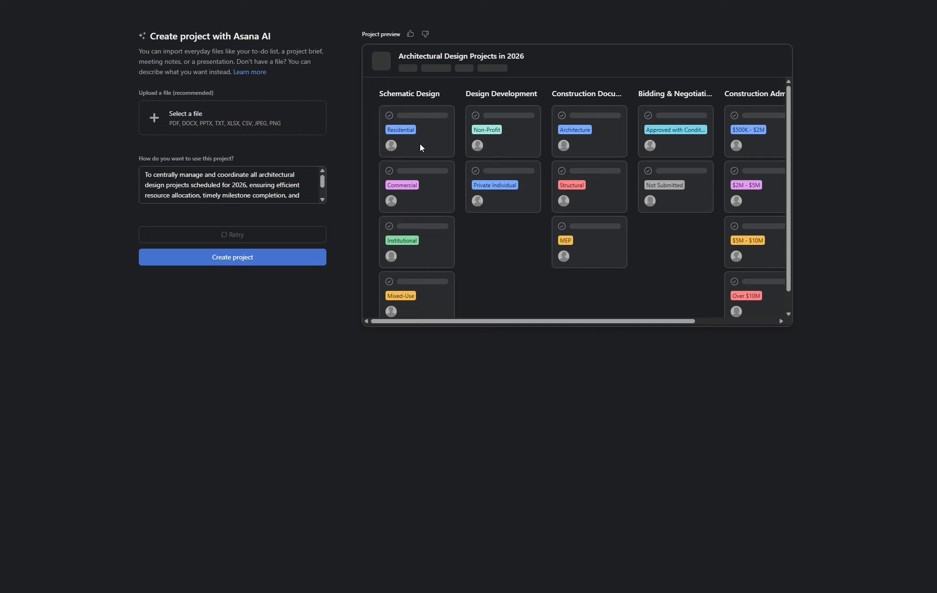
scroll(563, 202, "down", 1)
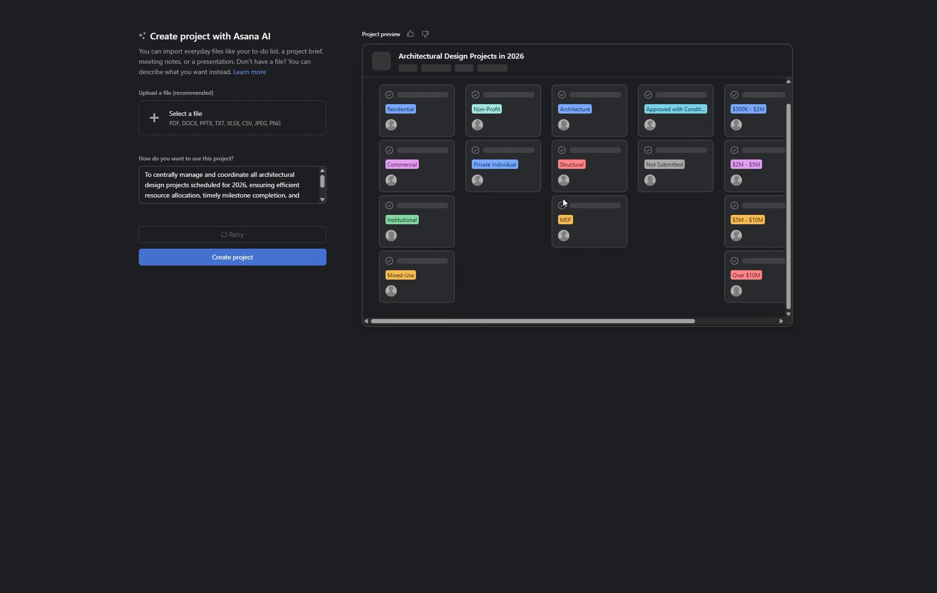
scroll(563, 202, "up", 1)
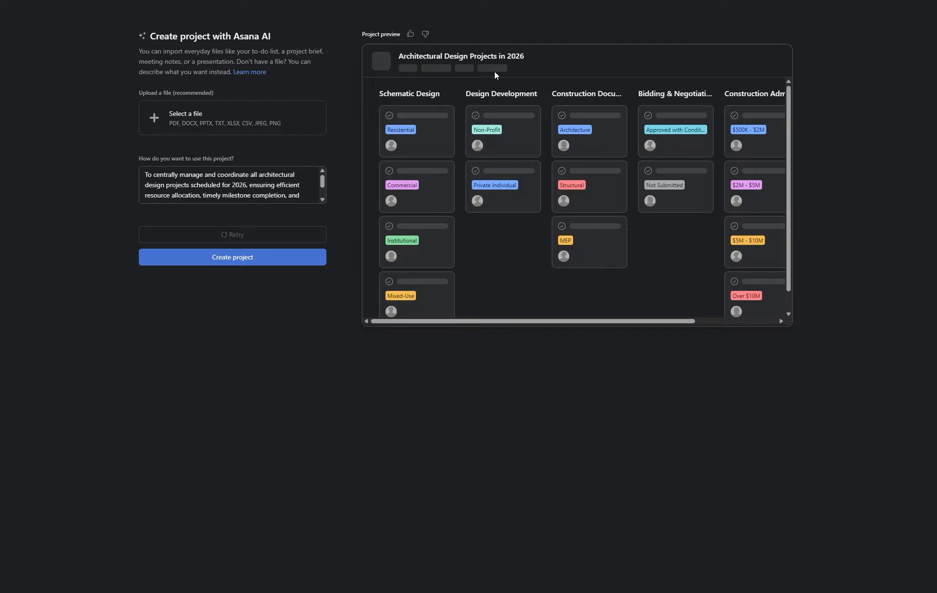
scroll(607, 241, "down", 1)
left_click_drag(633, 321, 514, 286)
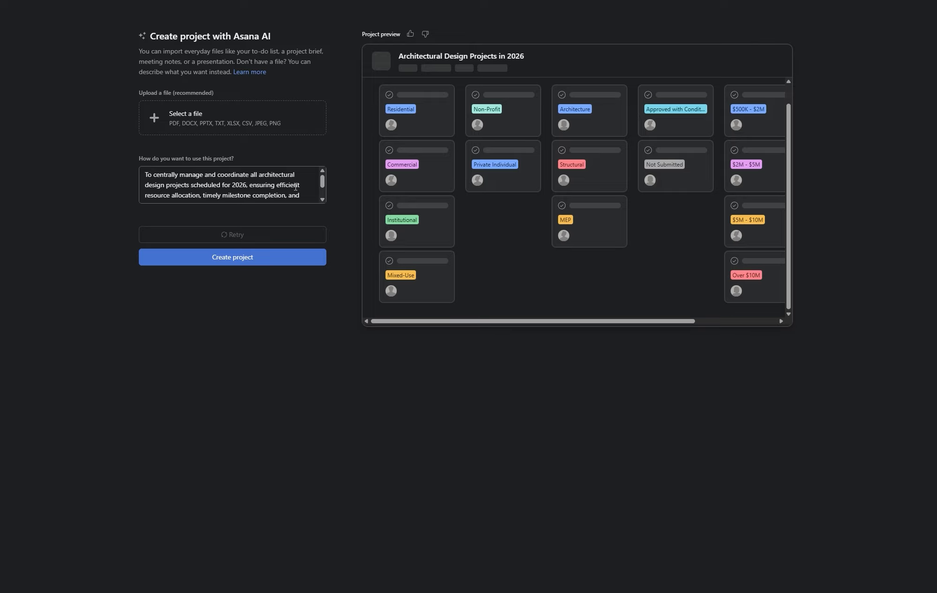
scroll(299, 186, "down", 2)
scroll(186, 194, "up", 2)
scroll(232, 197, "down", 3)
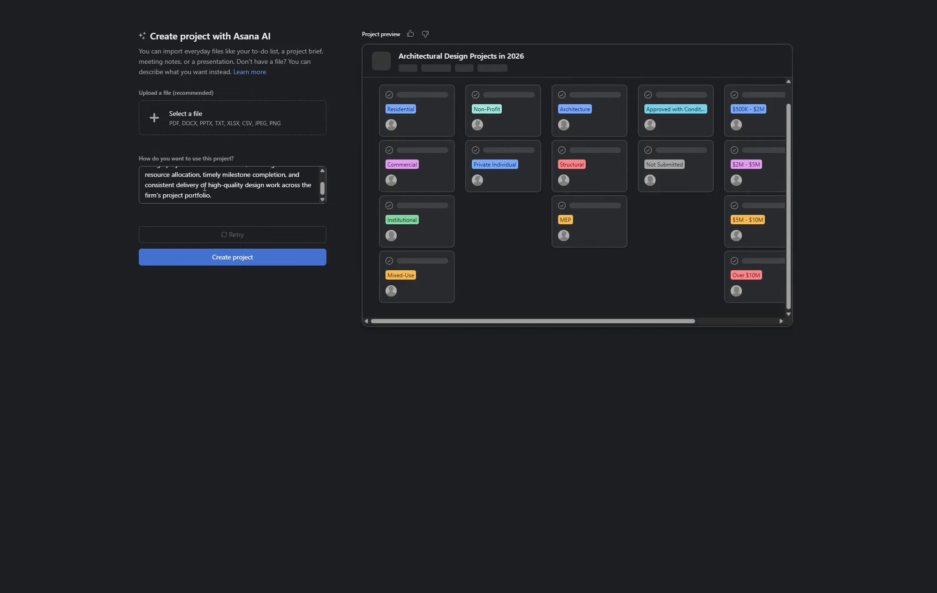
- Add the residential-focus-in-2026 and tasks-named-by-address note to the description, then regenerate the preview
left_click(240, 195)
scroll(240, 194, "up", 3)
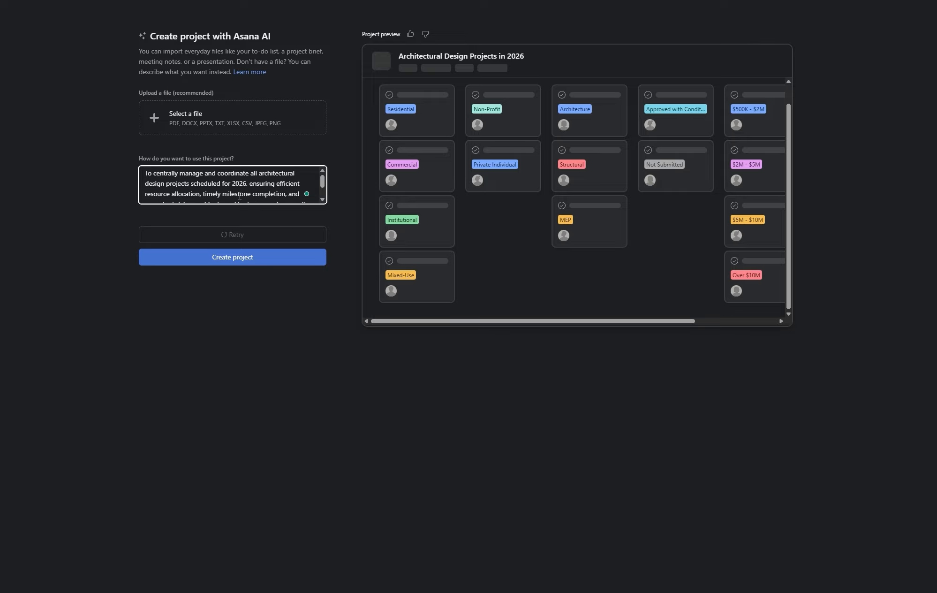
scroll(240, 194, "down", 3)
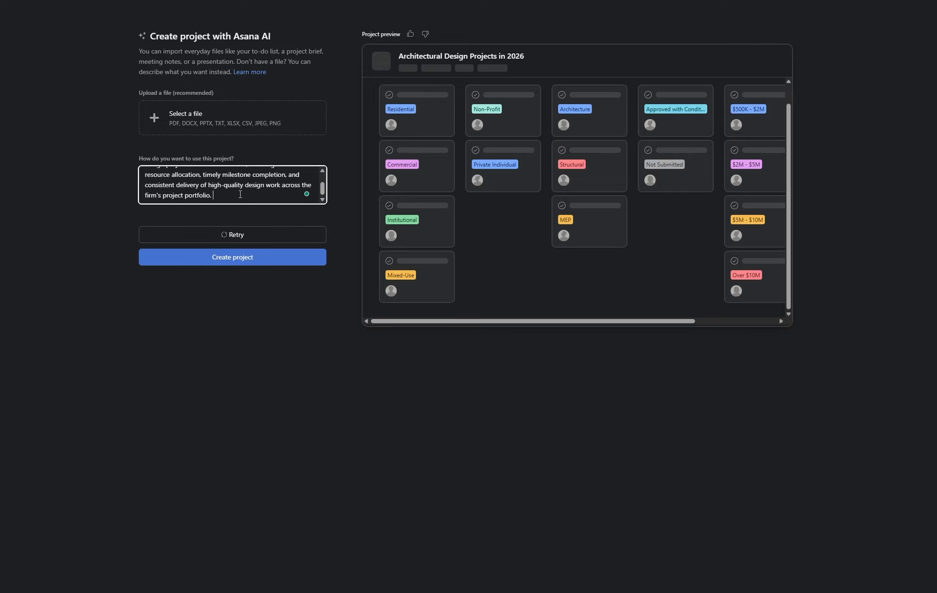
type("I am focusing on Residentail field in ")
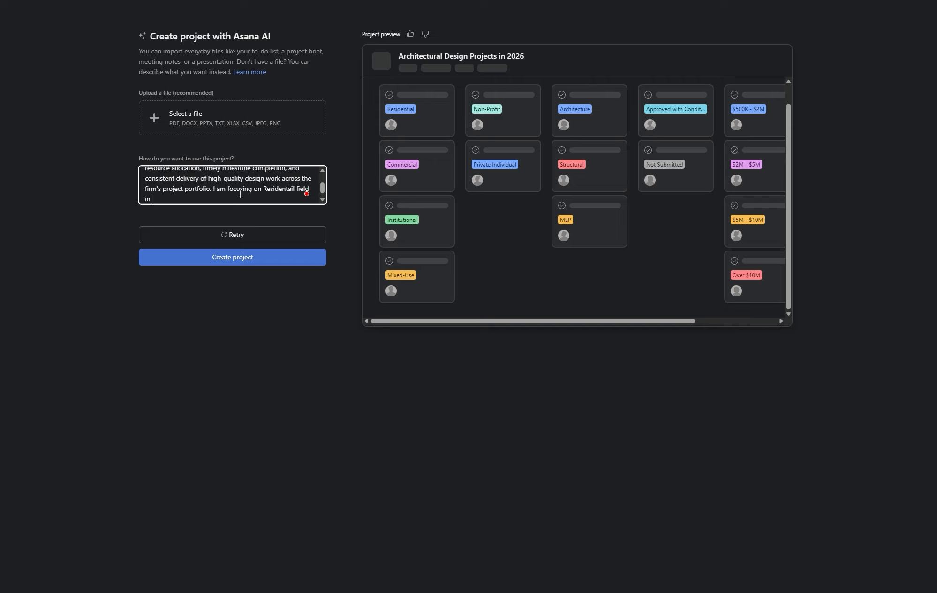
type("2026. All the task name by address")
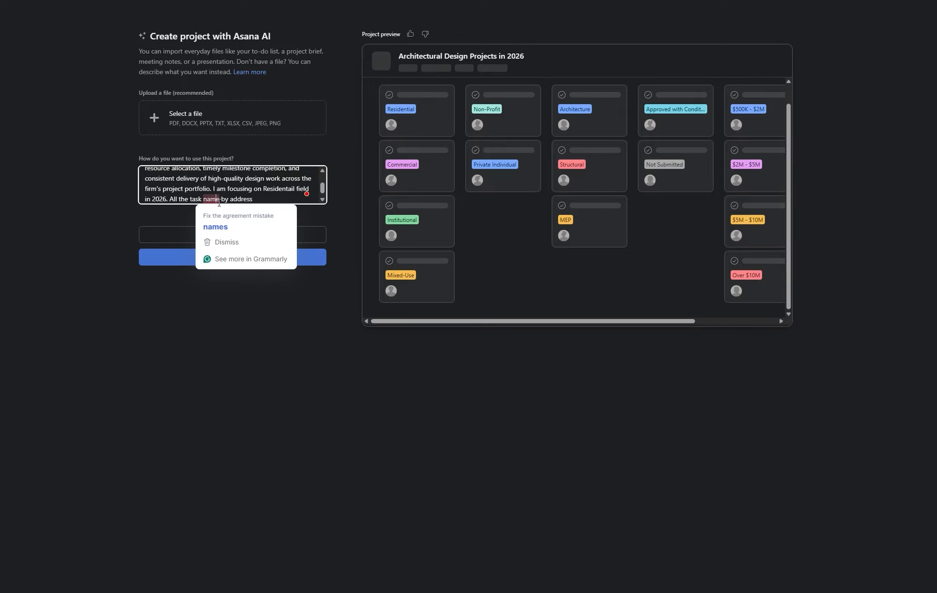
mouse_move(244, 204)
type("d")
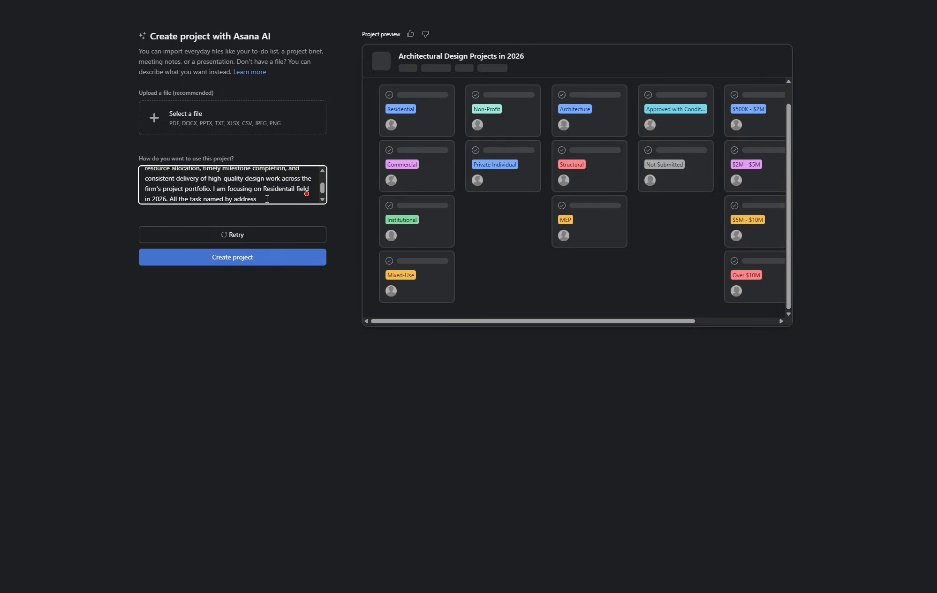
left_click(242, 235)
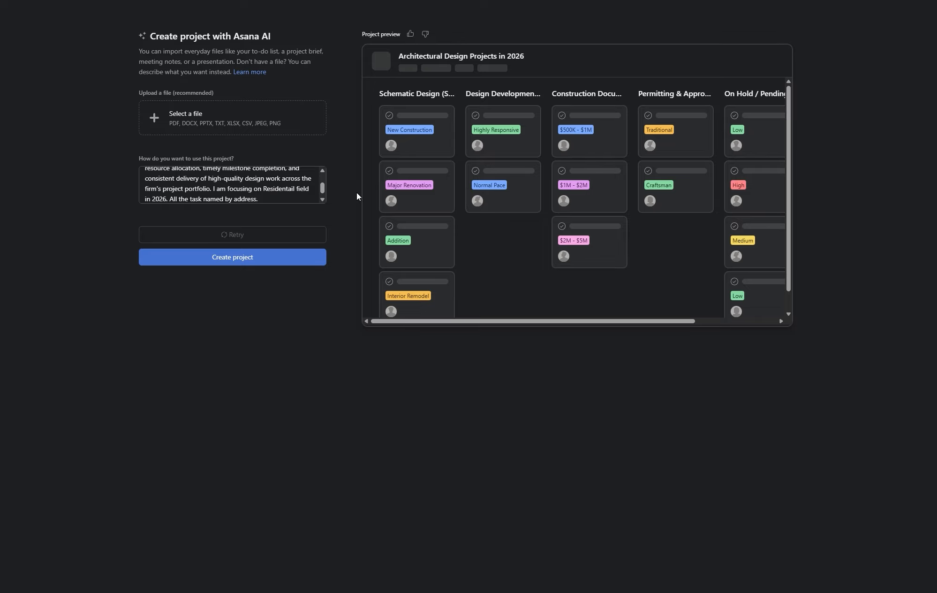
- Append the process stages: measurement, design, planning department view, building department view, final approval
left_click(269, 200)
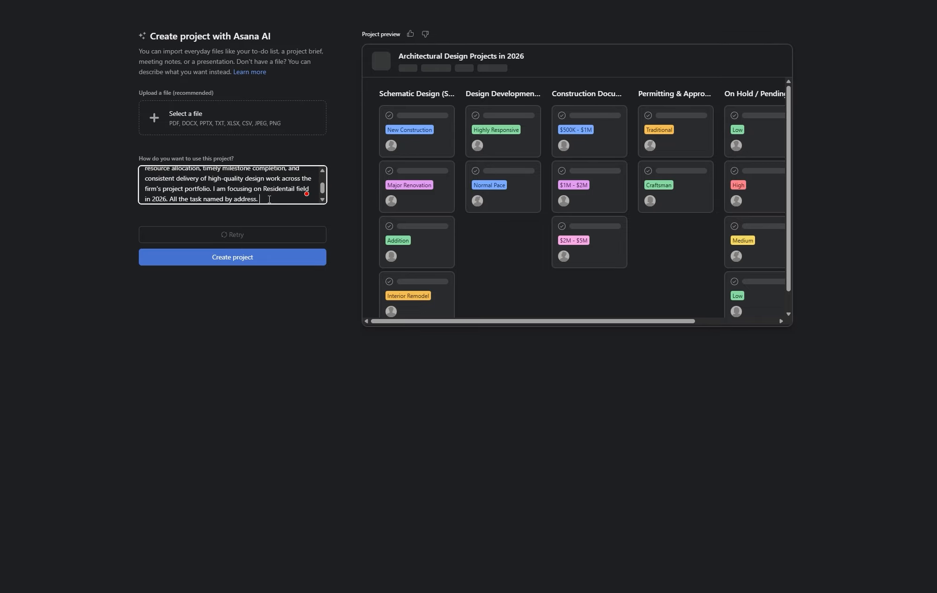
type("The")
key("BackSpace")
key("BackSpace")
key("BackSpace")
type("Each project process has similar")
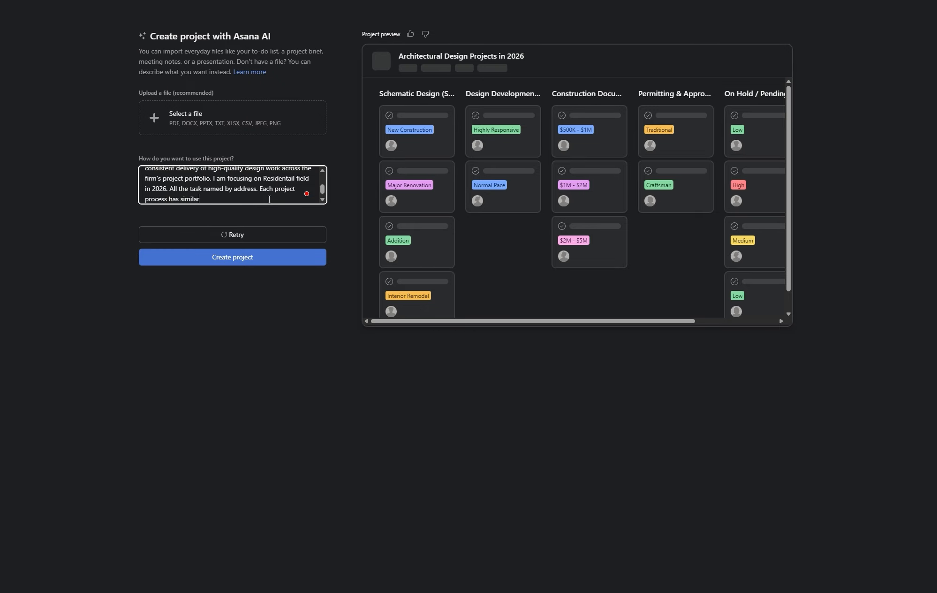
type(" way, design")
key("BackSpace")
key("BackSpace")
key("BackSpace")
key("BackSpace")
key("BackSpace")
key("BackSpace")
type("design,")
key("BackSpace")
key("BackSpace")
key("BackSpace")
key("BackSpace")
key("BackSpace")
key("BackSpace")
key("BackSpace")
key("BackSpace")
type("measurement, design, planning department v")
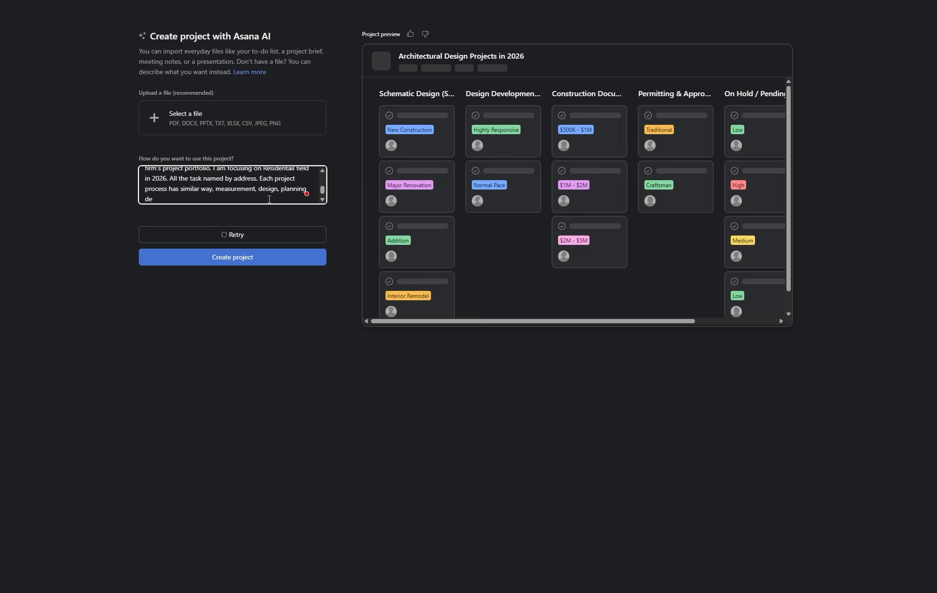
type("iew, building department view then")
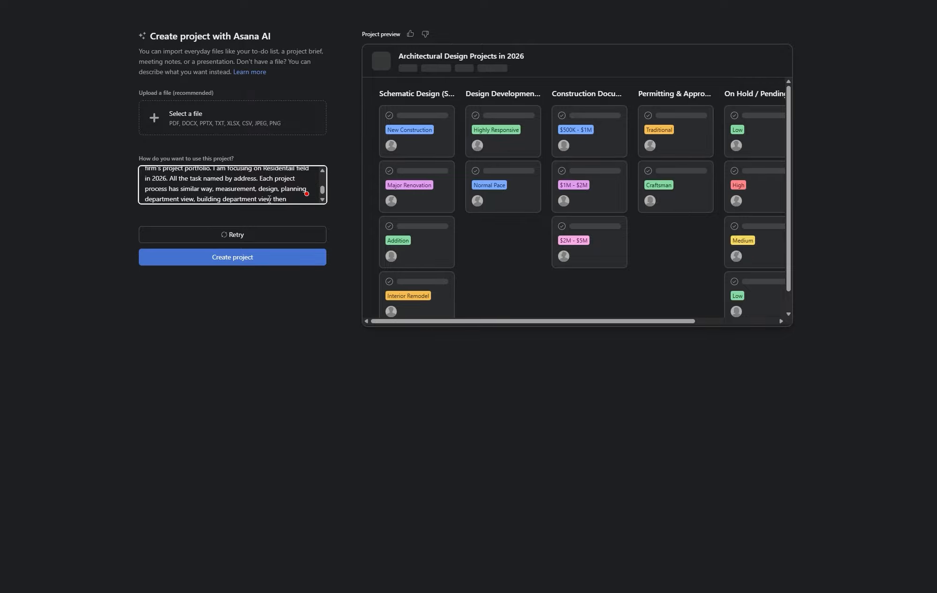
type(" finall approval.")
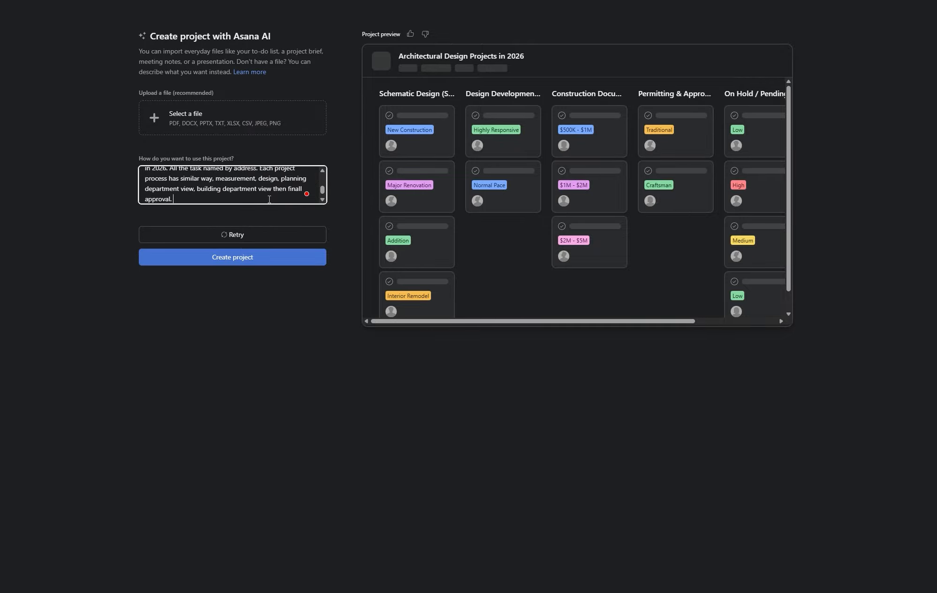
- Retry the preview to get Schematic Design, Design Development, Planning, Building and Approved Projects sections
left_click(227, 236)
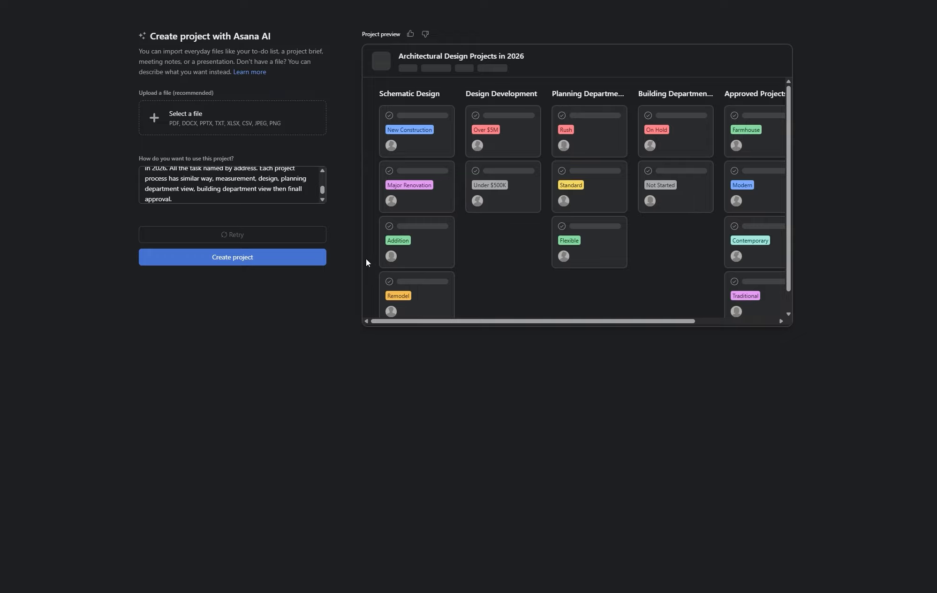
left_click(223, 257)
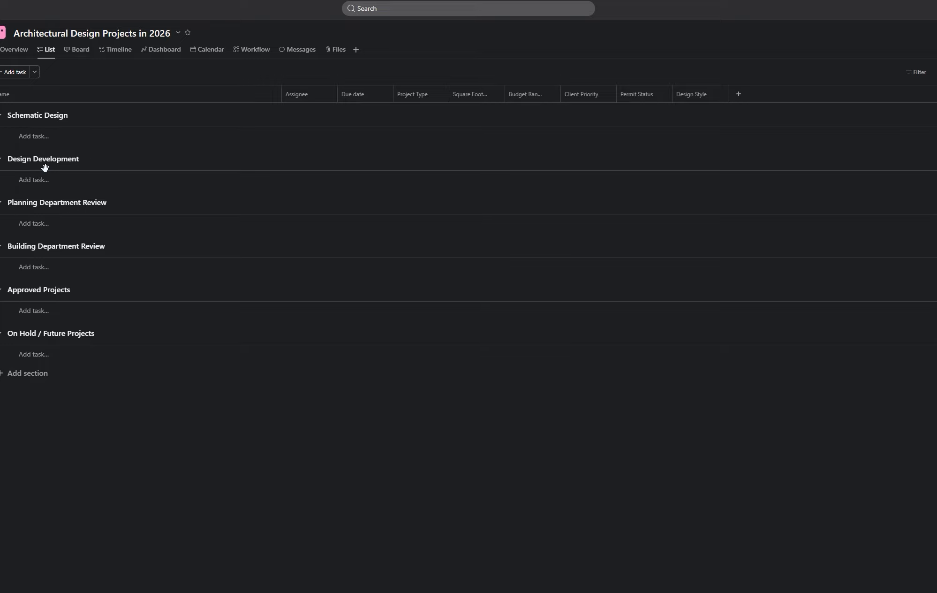
left_click(58, 140)
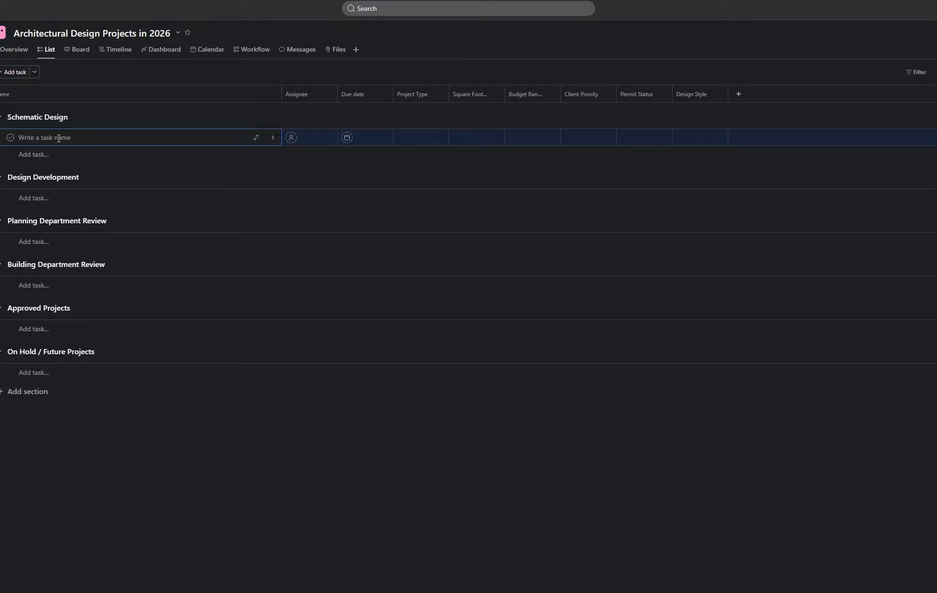
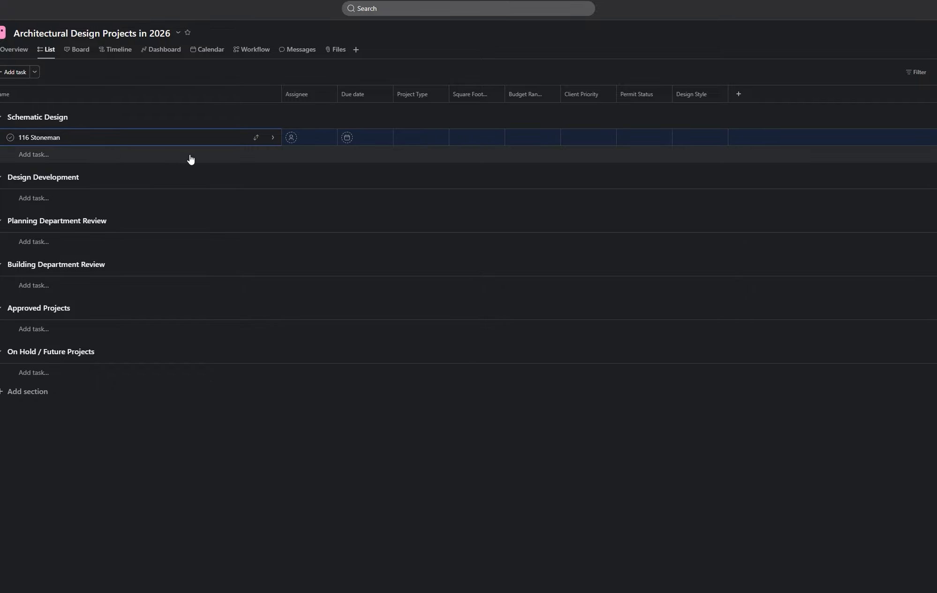
left_click(291, 138)
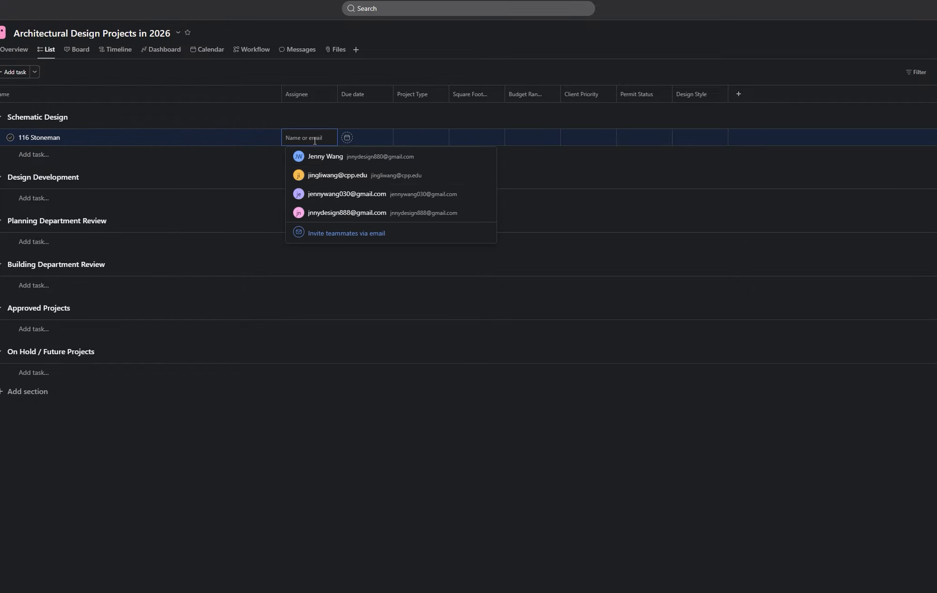
left_click(460, 195)
left_click(362, 139)
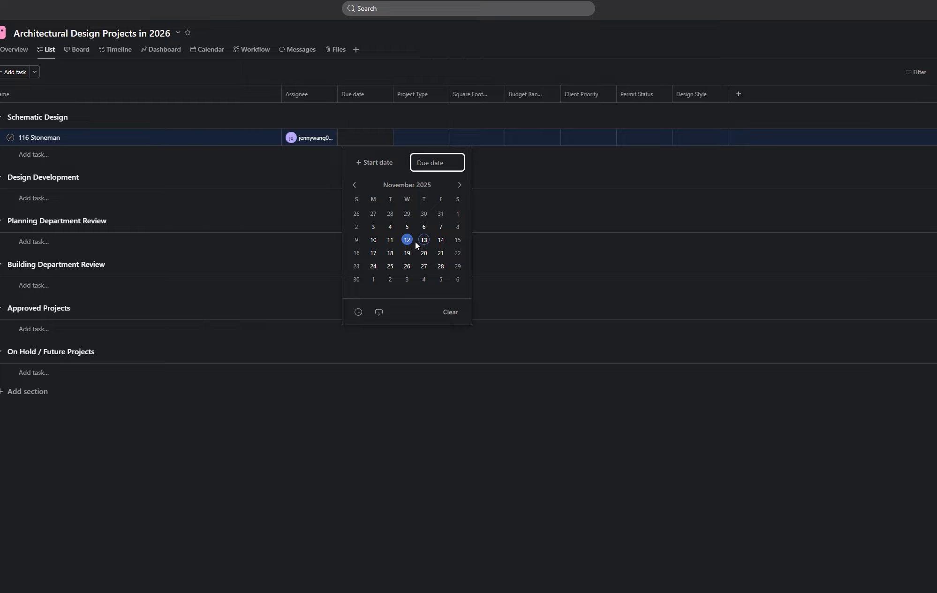
left_click(441, 241)
left_click(416, 138)
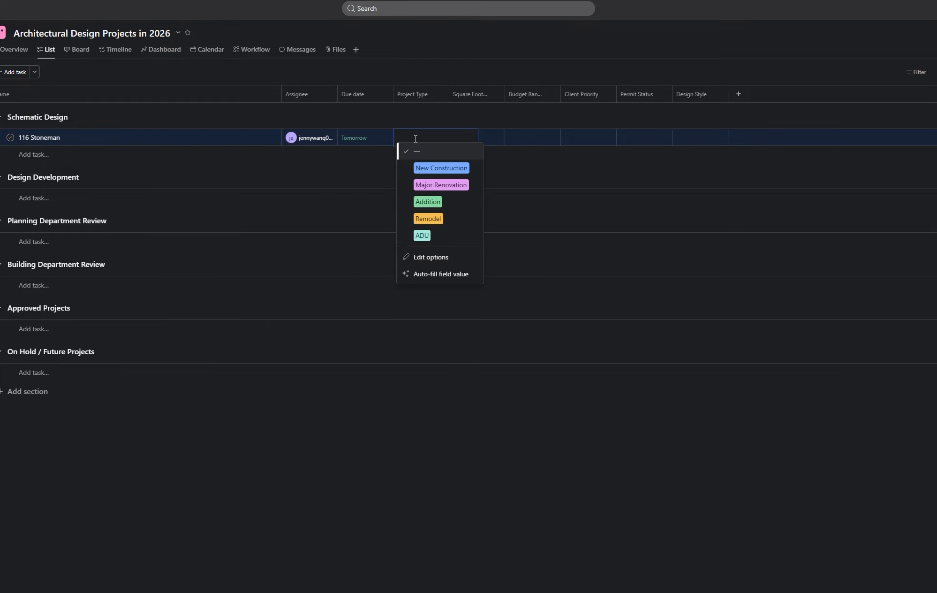
left_click(435, 218)
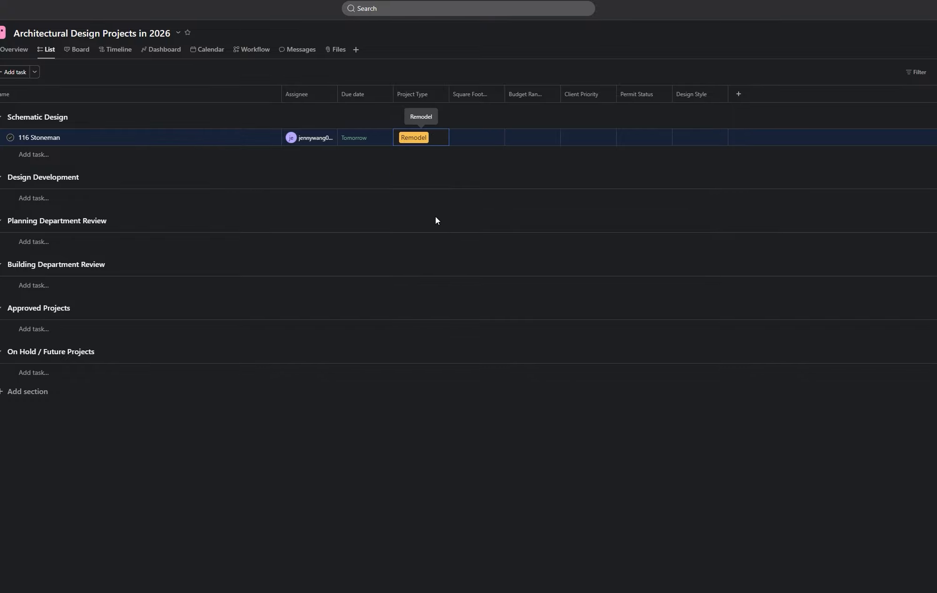
left_click(477, 137)
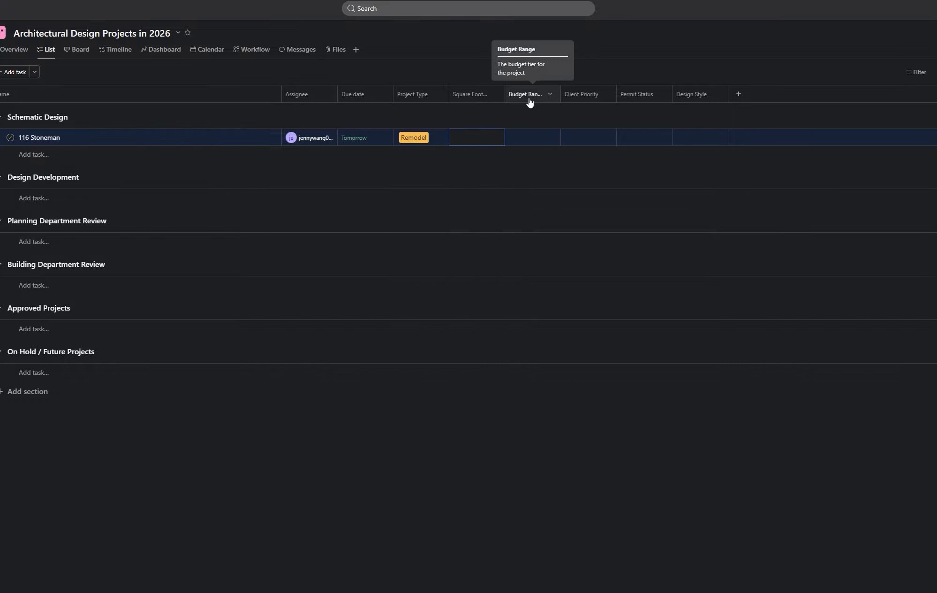
left_click(588, 100)
left_click(589, 137)
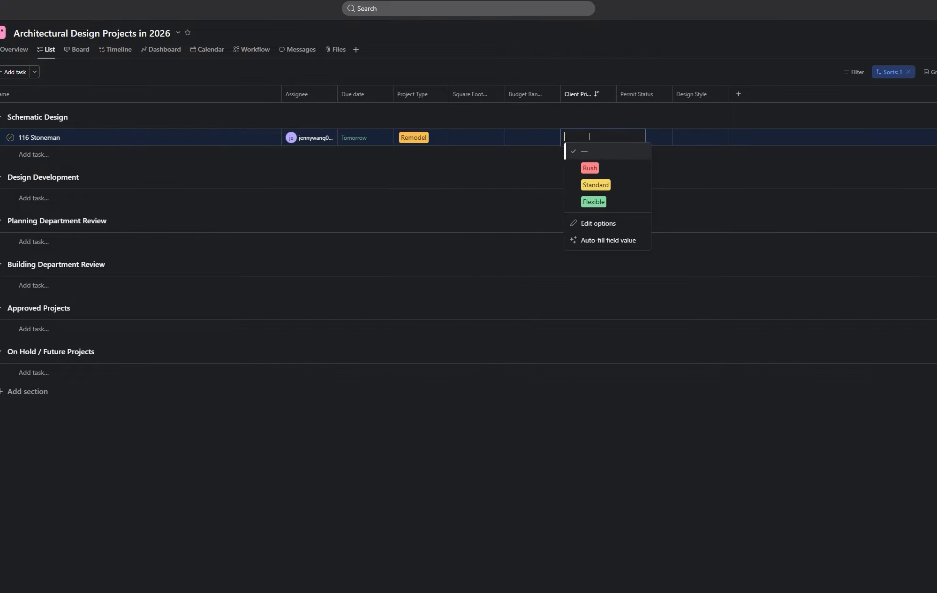
left_click(607, 189)
left_click(654, 98)
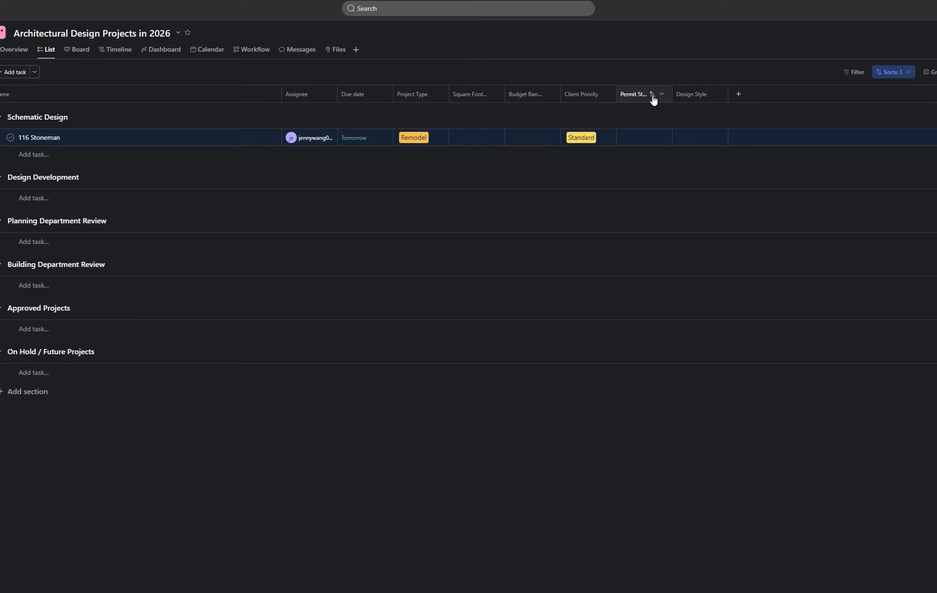
left_click(644, 139)
left_click(654, 165)
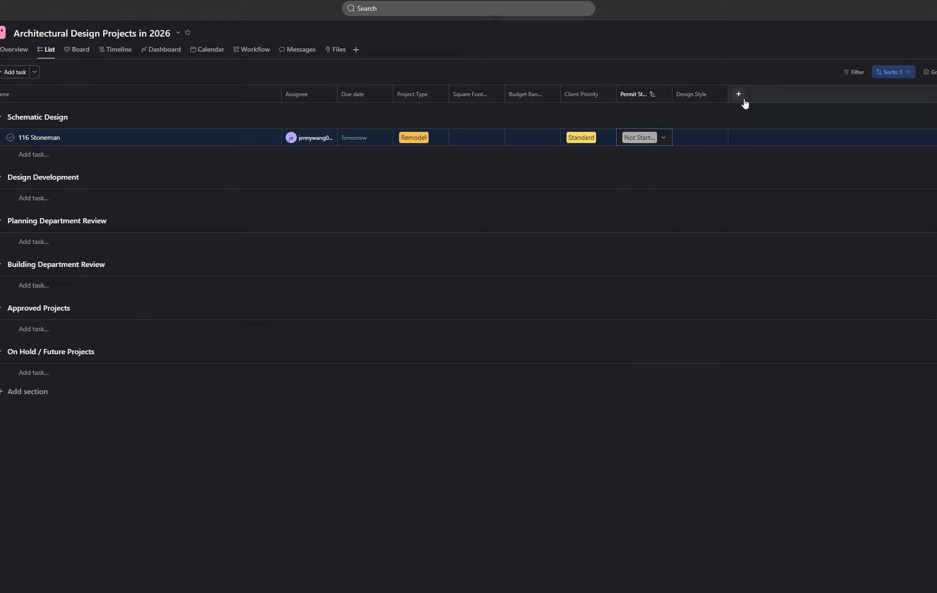
left_click(697, 139)
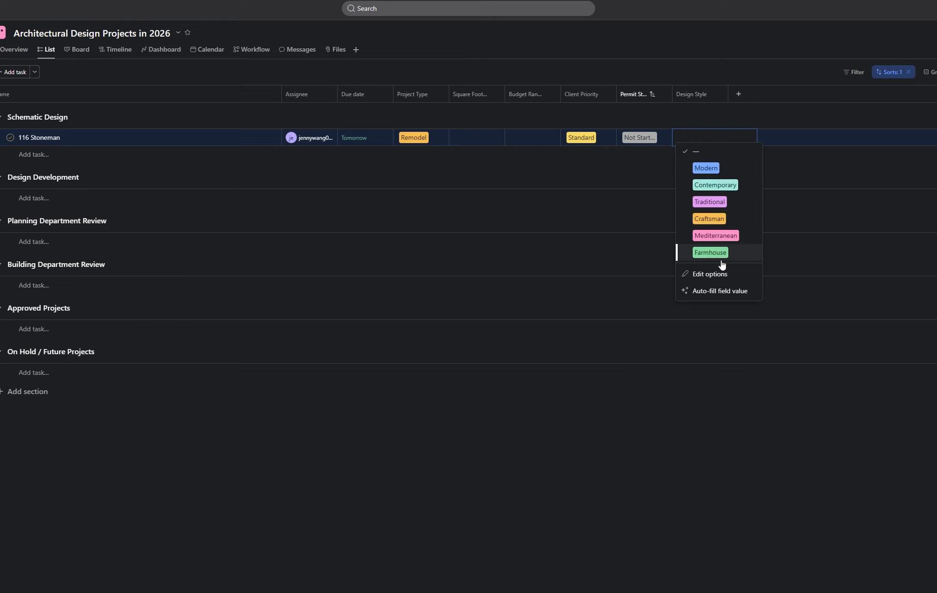
left_click(710, 203)
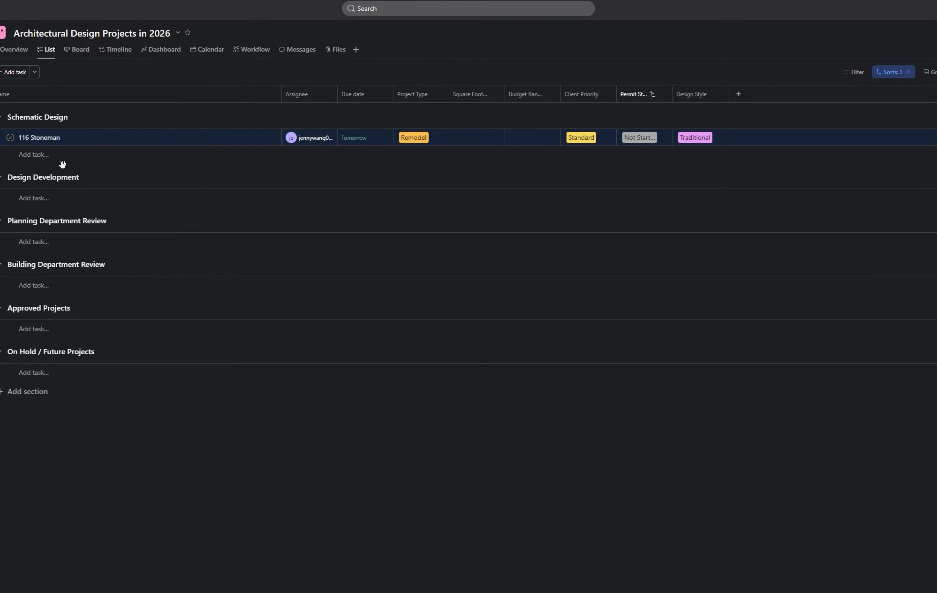
- Add a rule to the Schematic Design section from its menu and browse the full trigger list
mouse_move(87, 119)
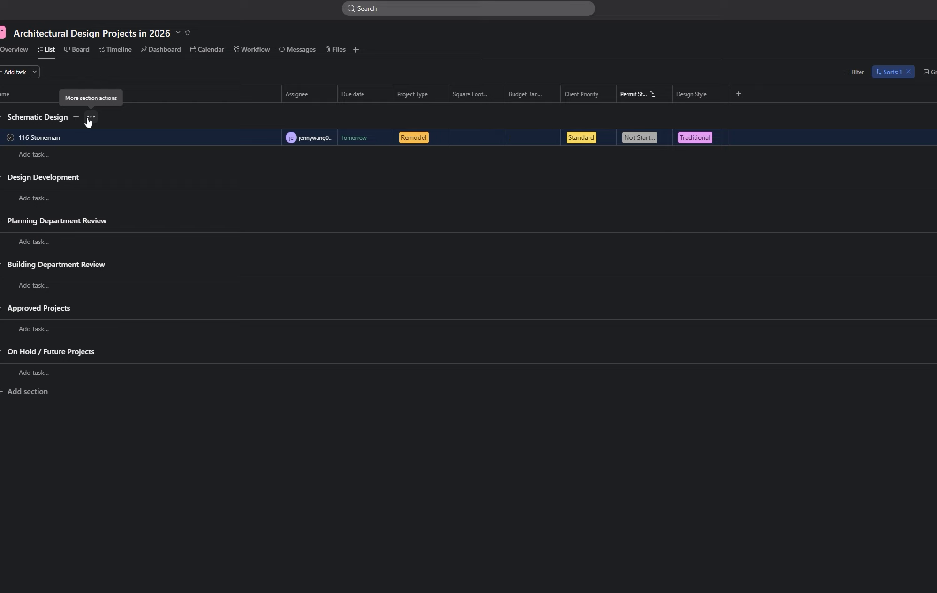
left_click(89, 118)
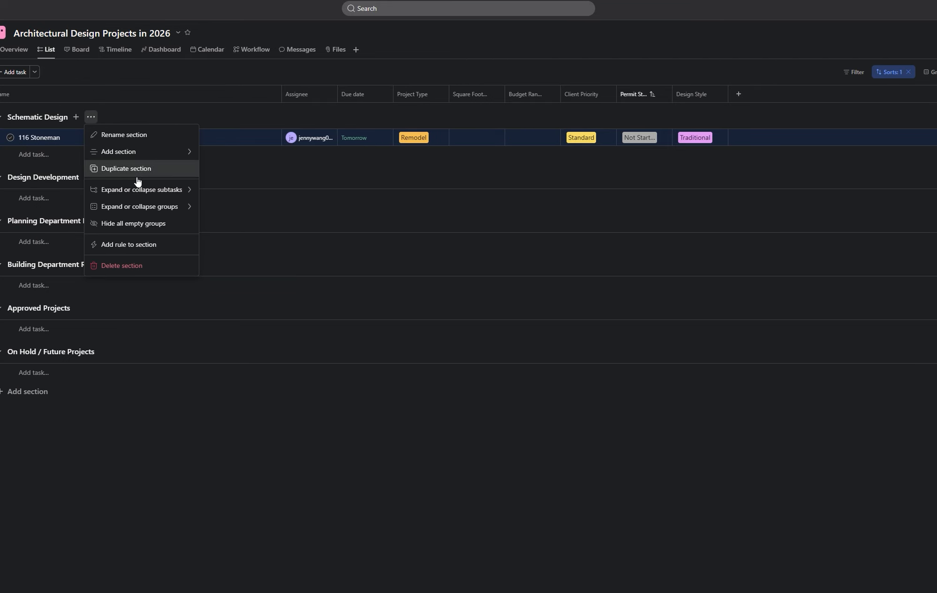
left_click(170, 252)
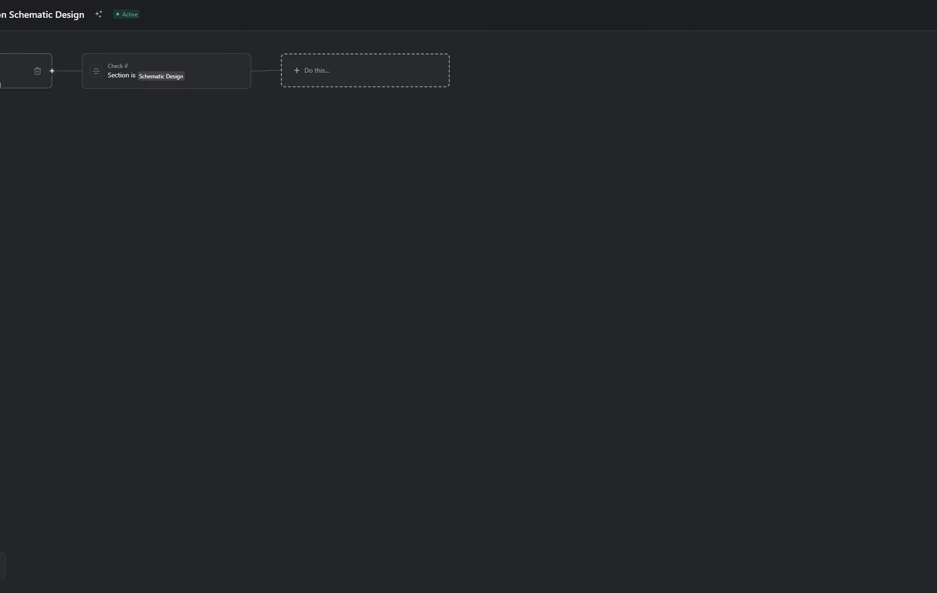
left_click(1, 84)
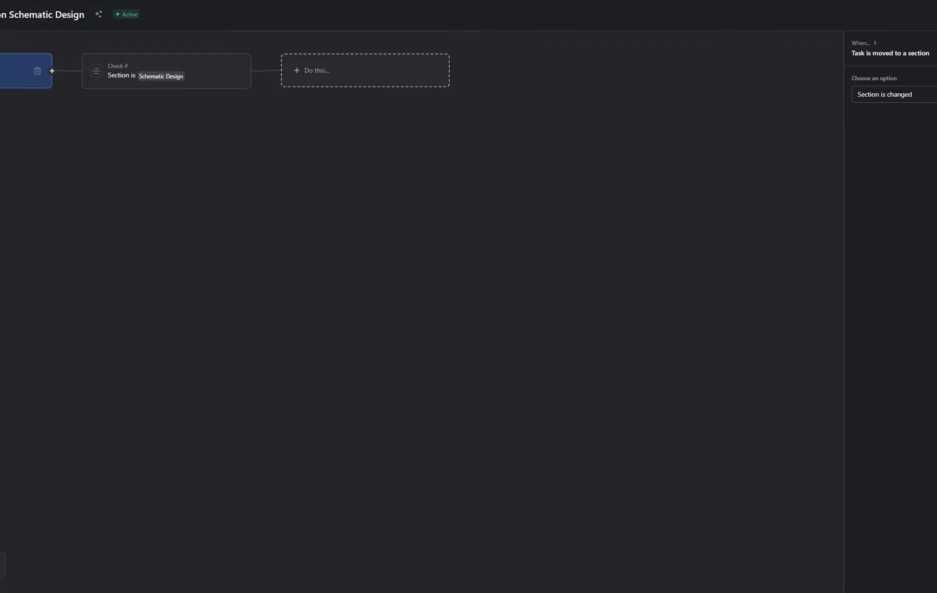
left_click(865, 46)
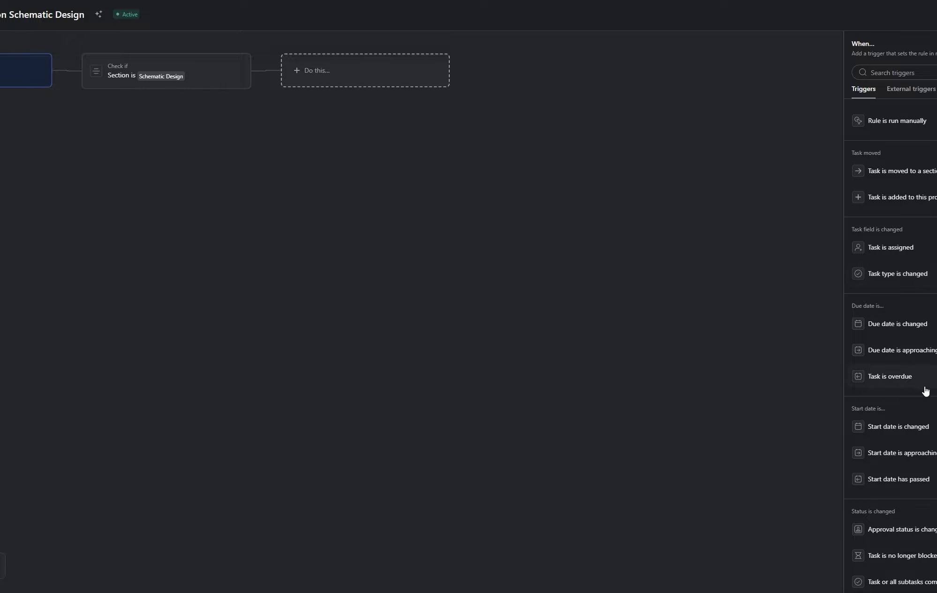
scroll(890, 347, "down", 2)
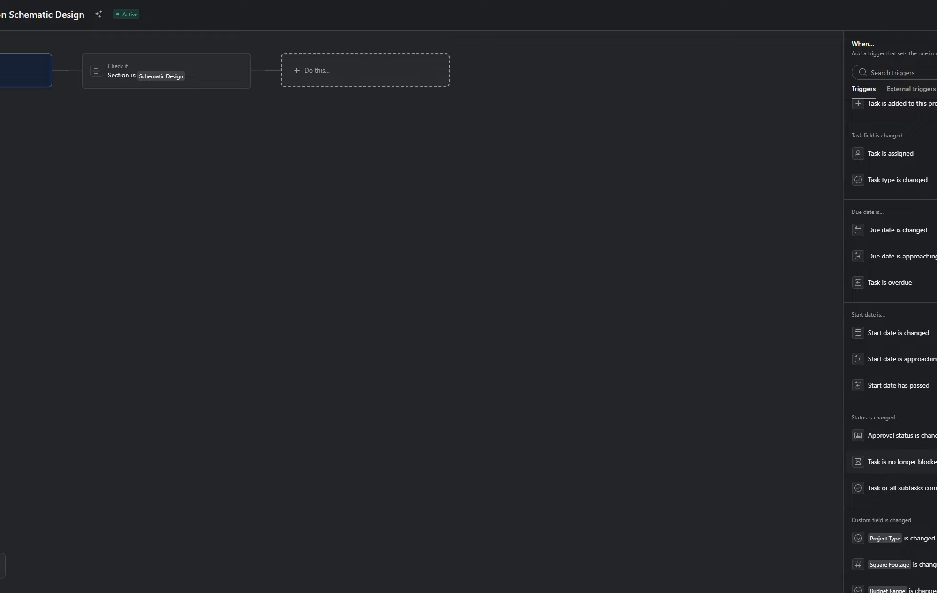
scroll(891, 466, "down", 2)
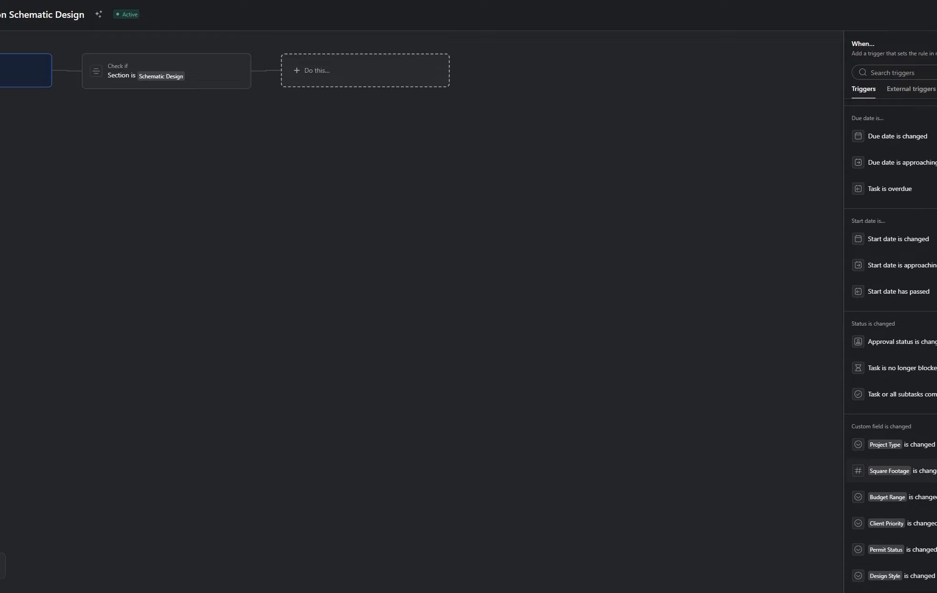
- Trigger on task completion, remove the section condition, and move tasks to Design Development
left_click(923, 400)
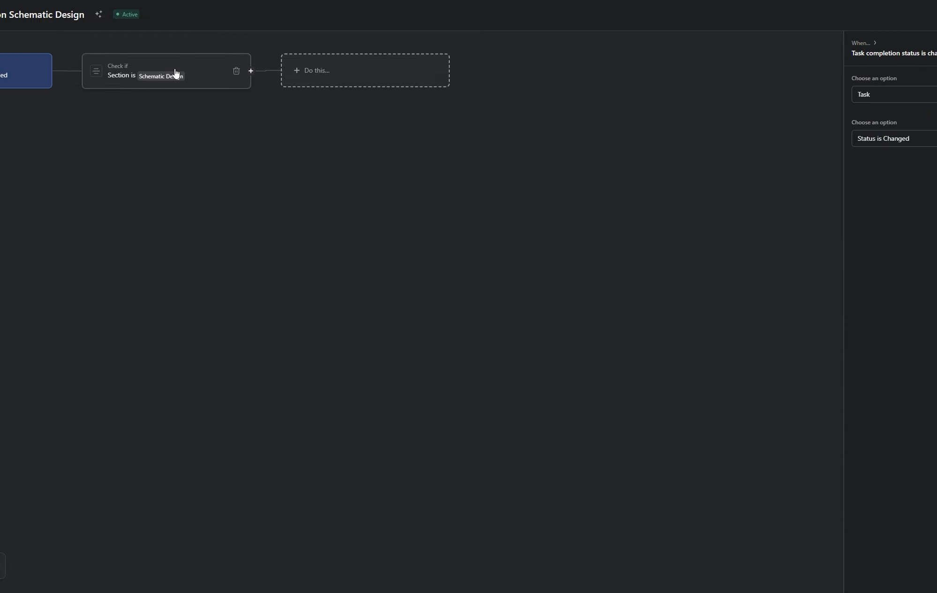
left_click(236, 75)
left_click(237, 76)
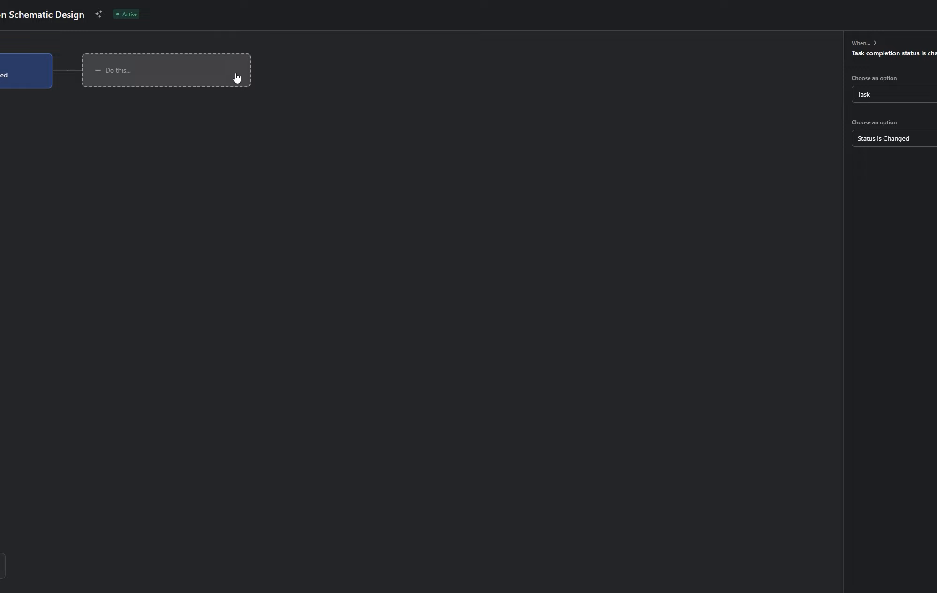
left_click(185, 76)
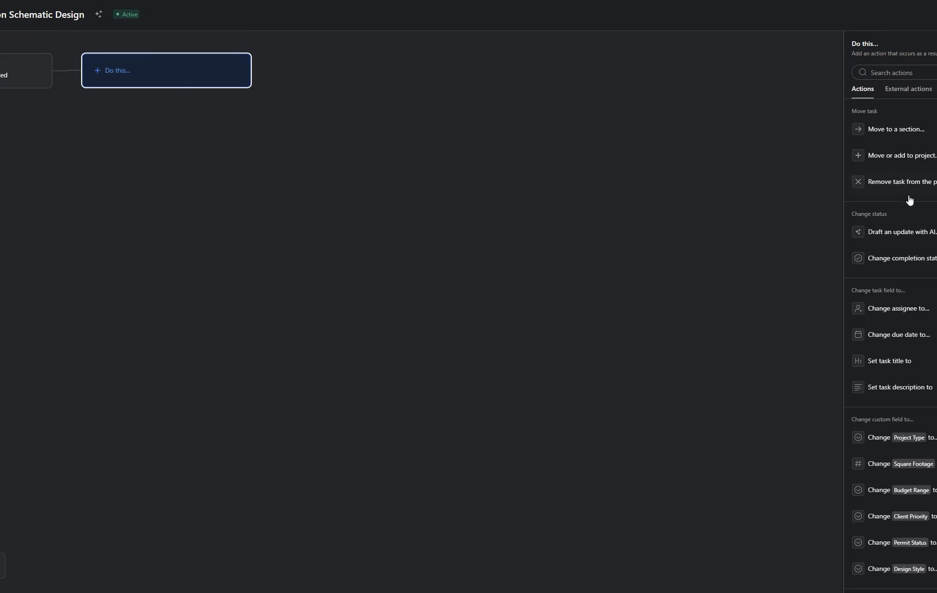
left_click(917, 130)
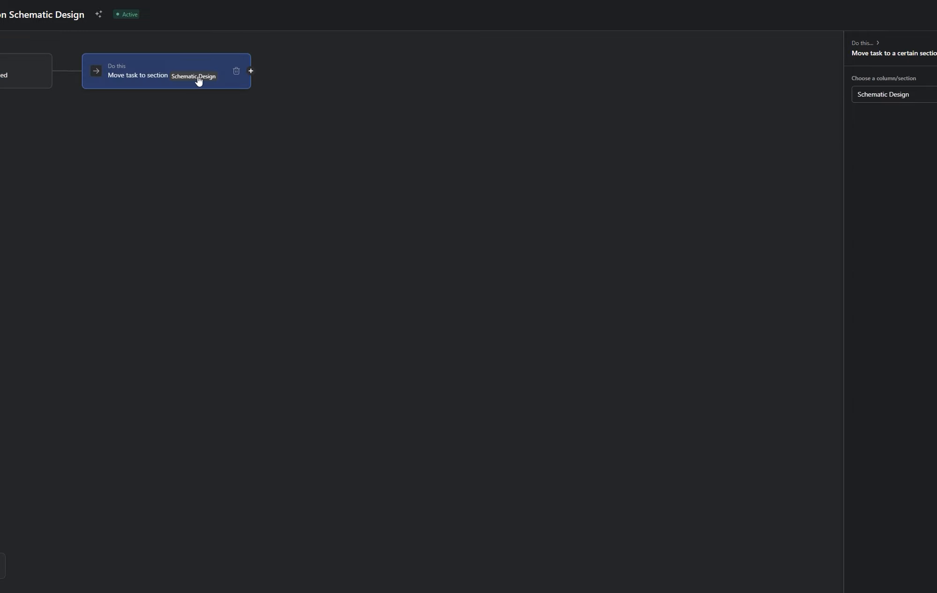
left_click(898, 96)
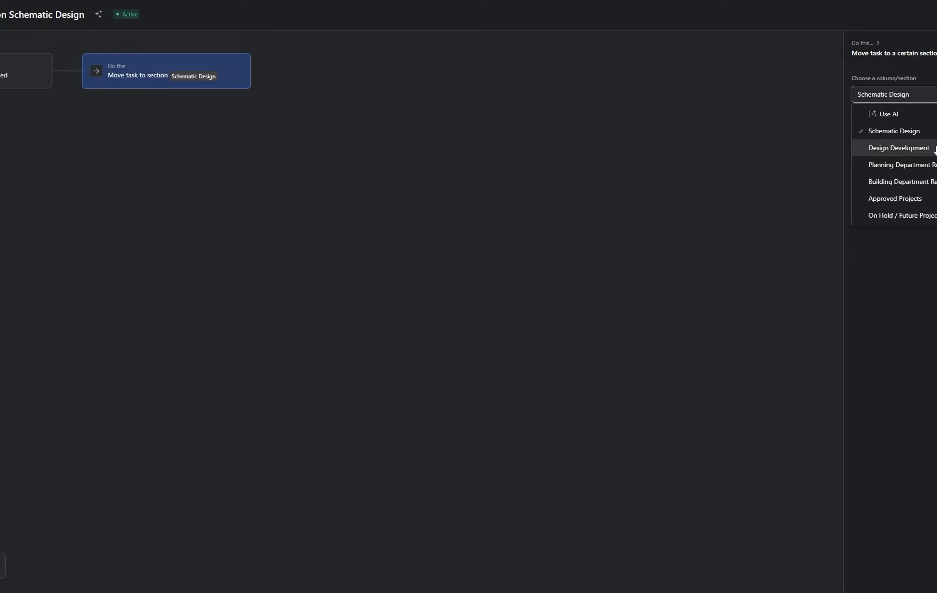
left_click(892, 147)
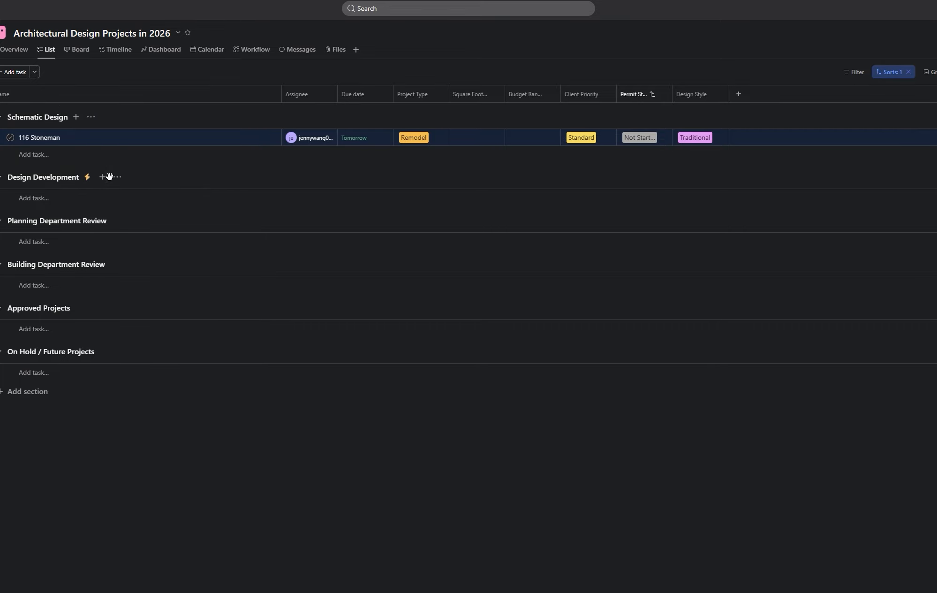
- Add a rule to the Design Development section, keeping its 'Section is' condition
left_click(117, 178)
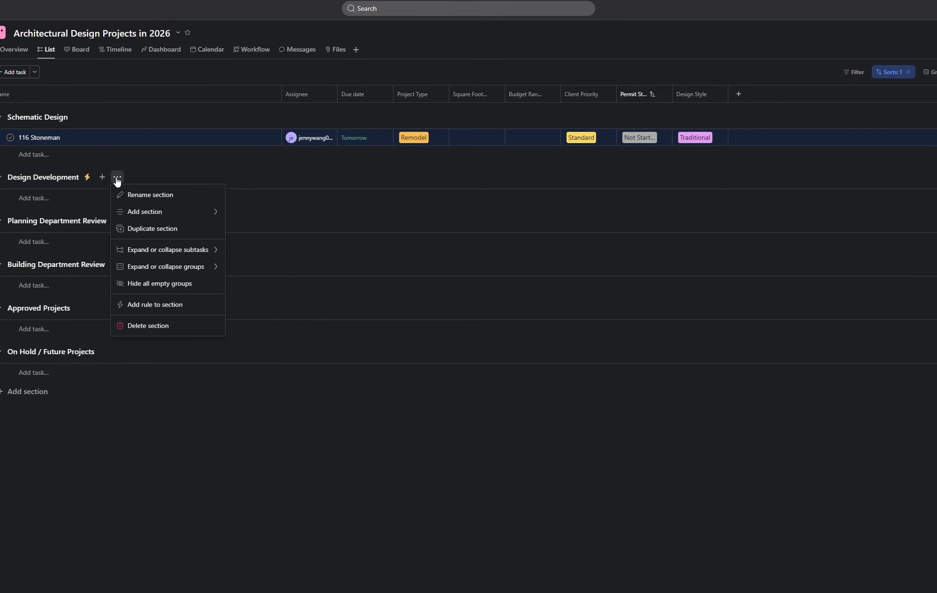
left_click(190, 305)
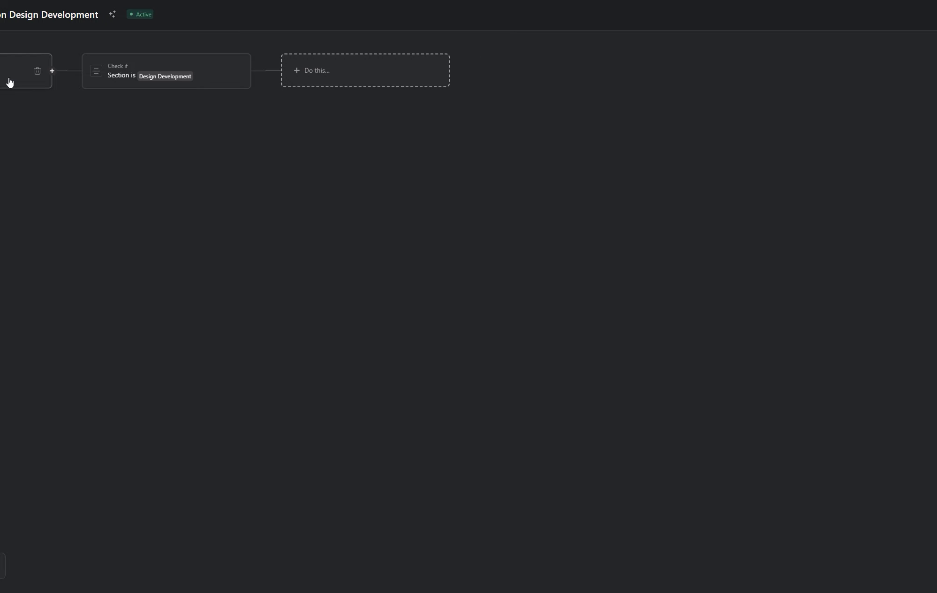
left_click(209, 83)
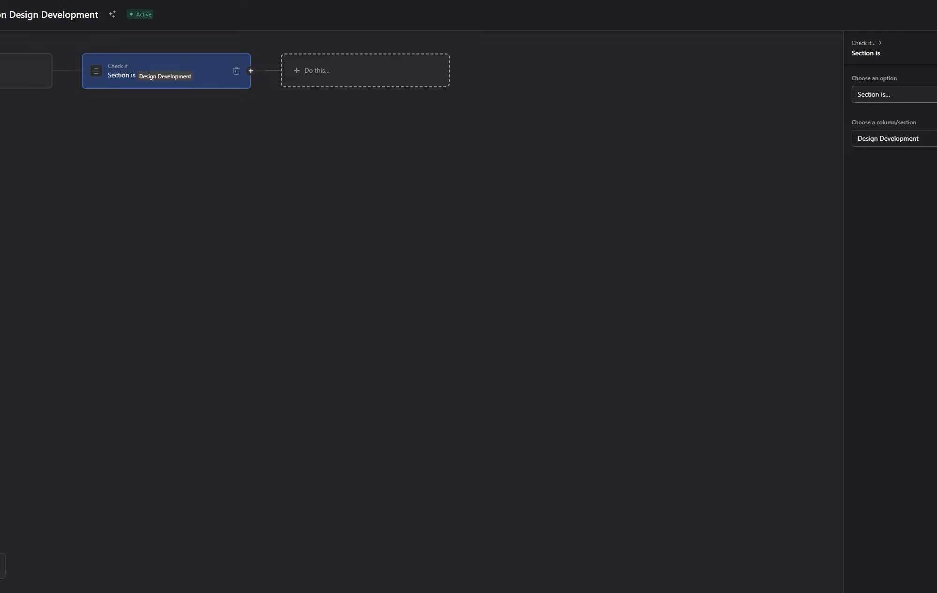
left_click(894, 94)
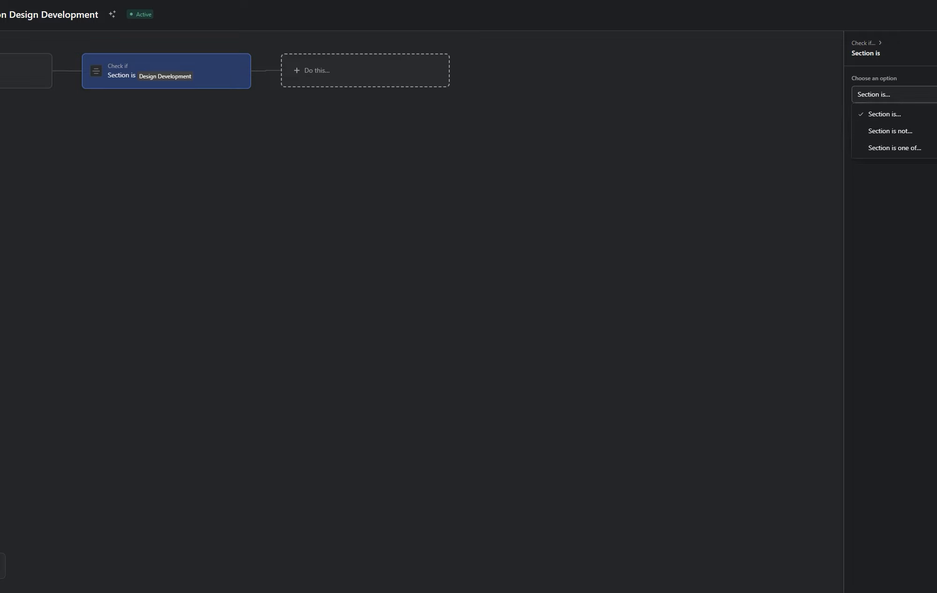
left_click(894, 95)
- Make task completion the trigger and remove the section condition step
left_click(18, 70)
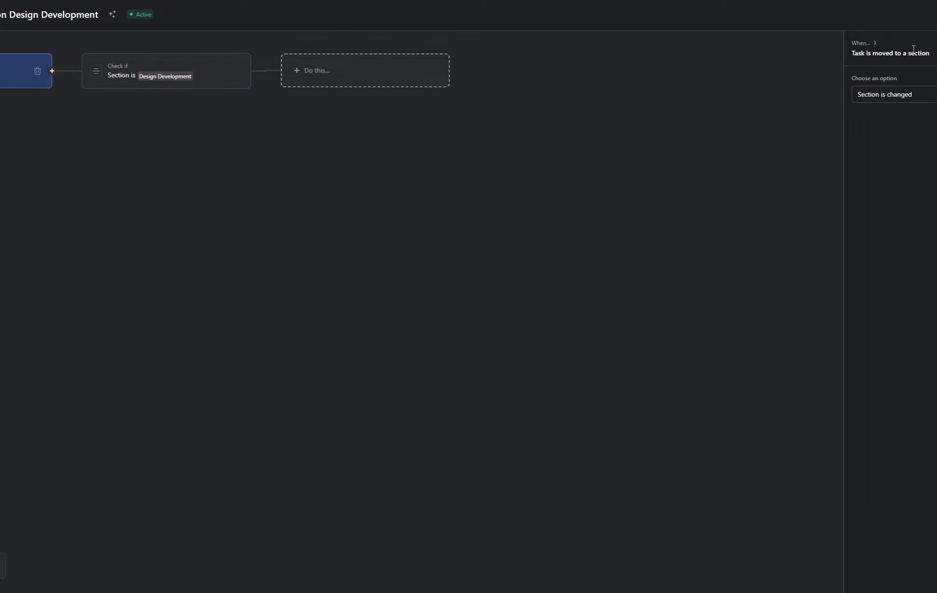
left_click(864, 43)
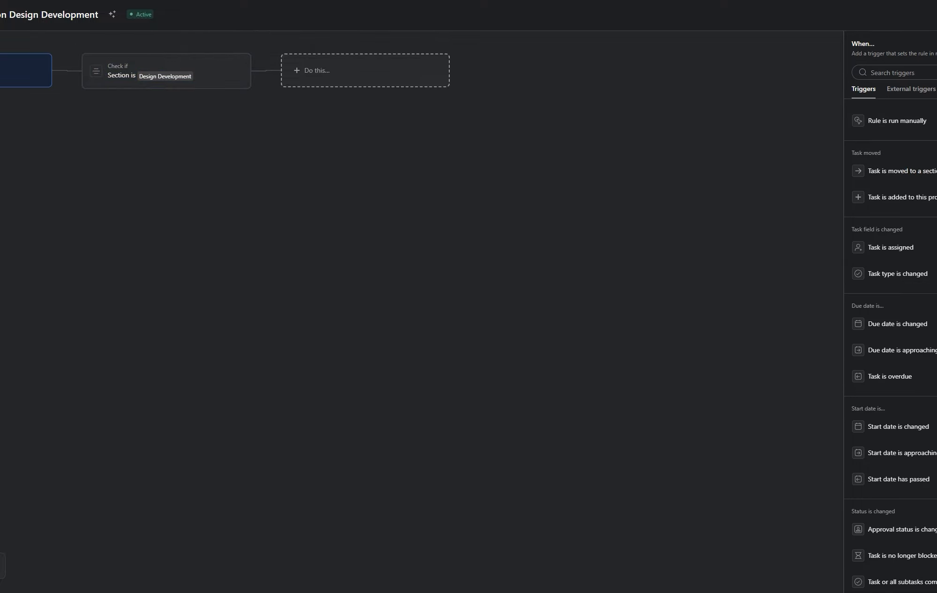
scroll(891, 328, "down", 3)
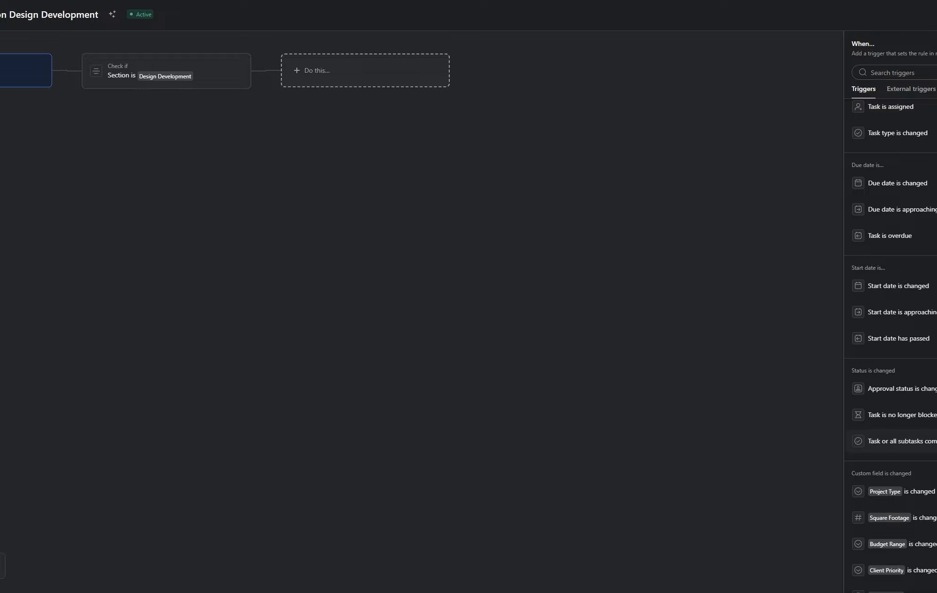
left_click(891, 441)
left_click(238, 71)
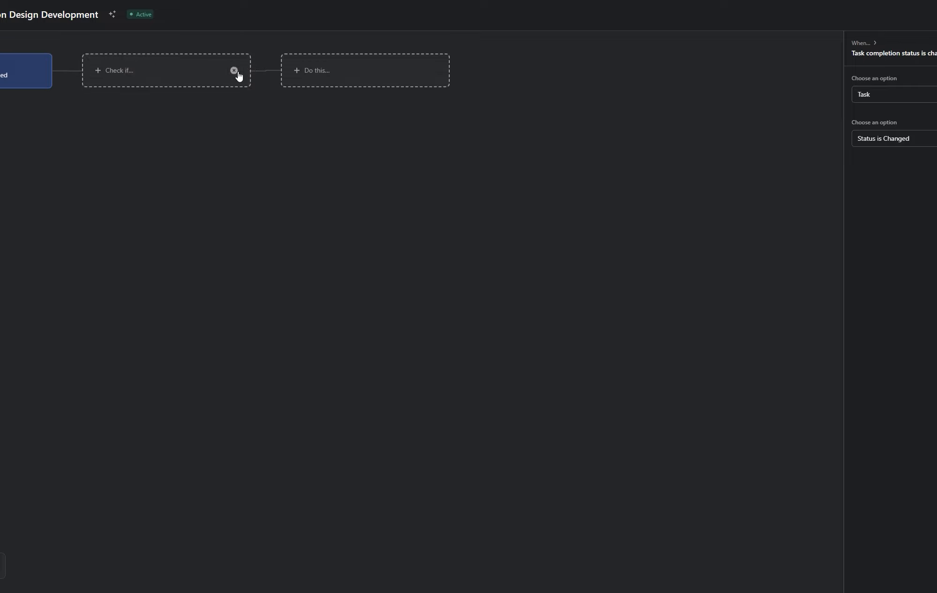
left_click(235, 70)
- Add a Move to section action targeting Planning Department Review and exit the rule builder
left_click(247, 84)
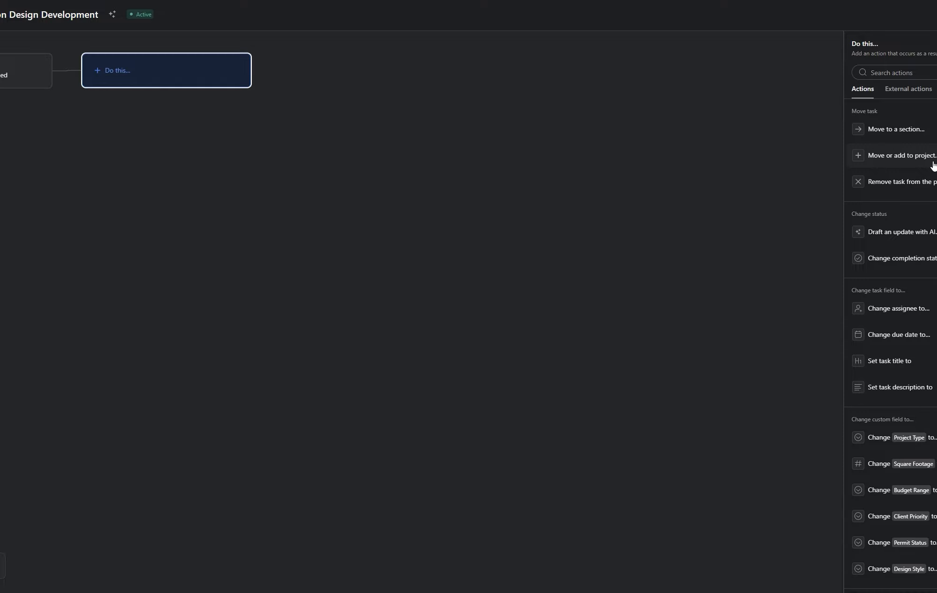
left_click(918, 136)
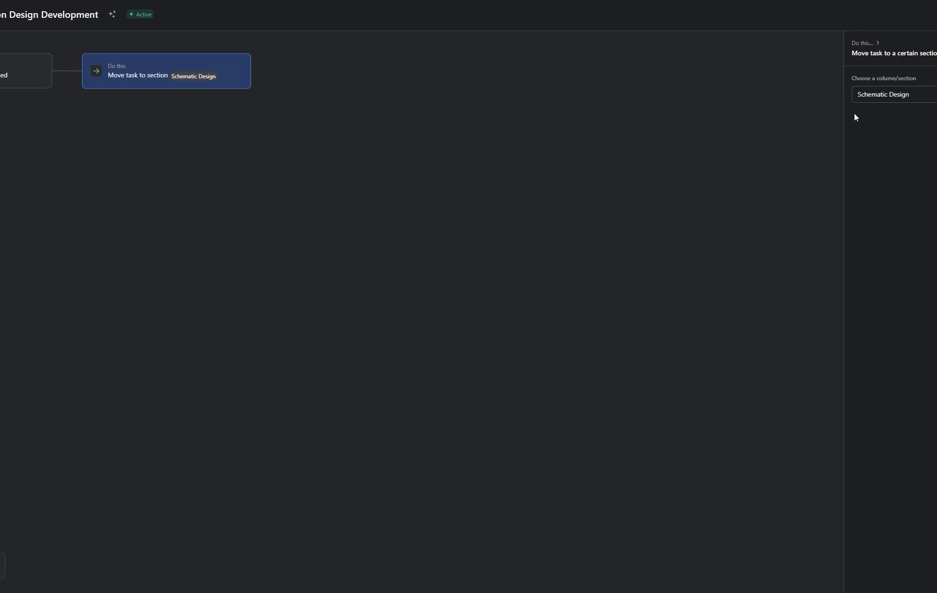
left_click(908, 98)
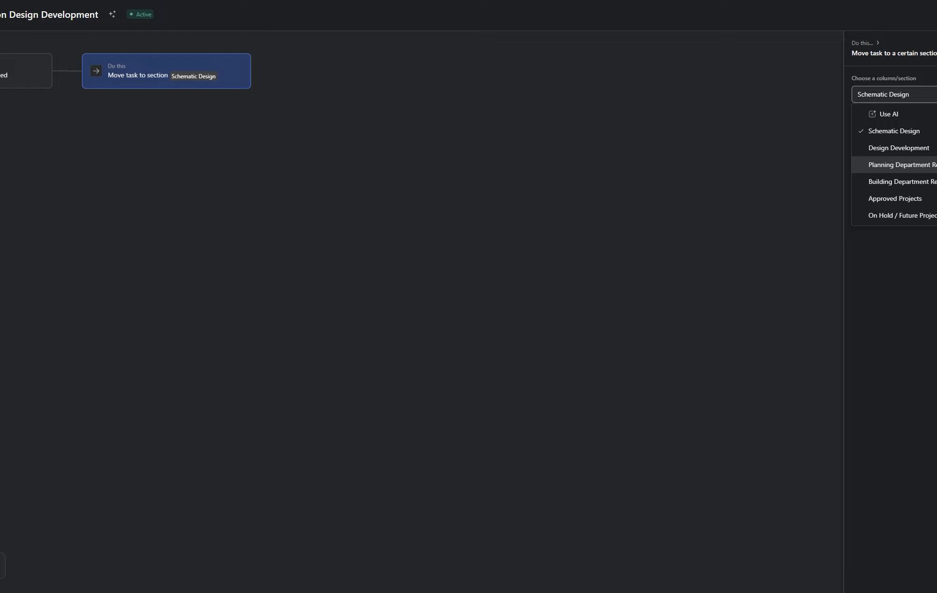
left_click(900, 165)
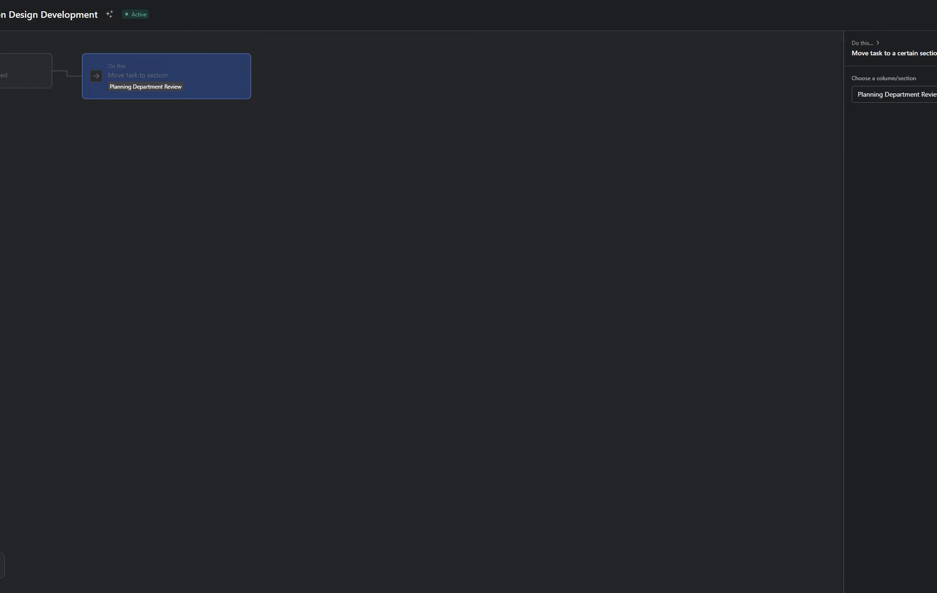
left_click(391, 154)
key("Escape")
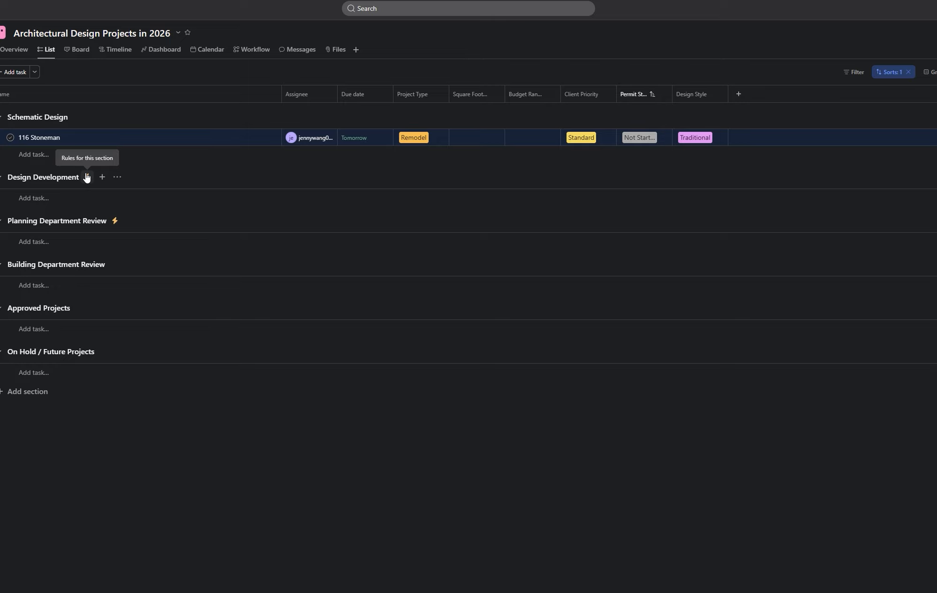
left_click(10, 138)
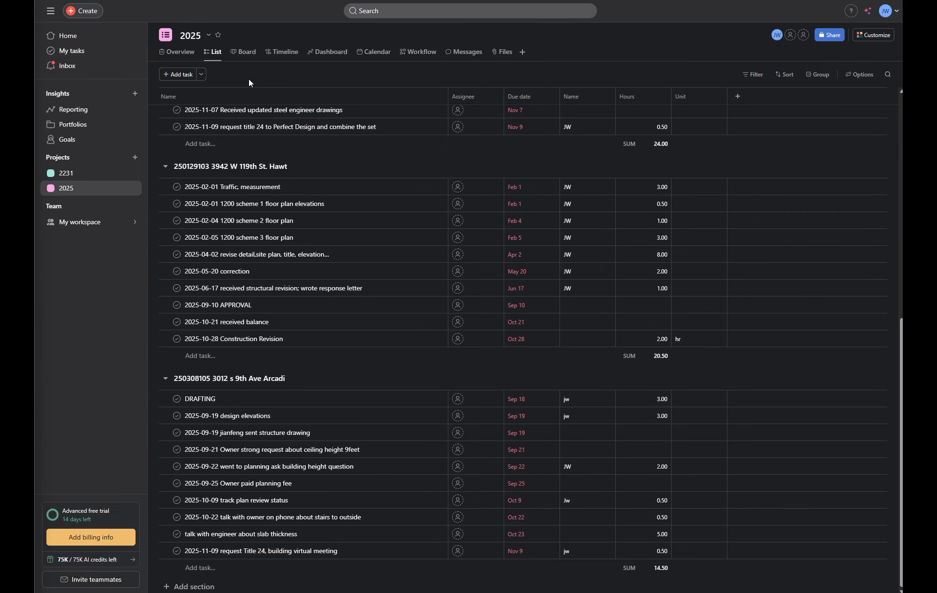
- Open the 2025 project's Customize rules panel and begin adding a new rule
scroll(248, 75, "up", 7)
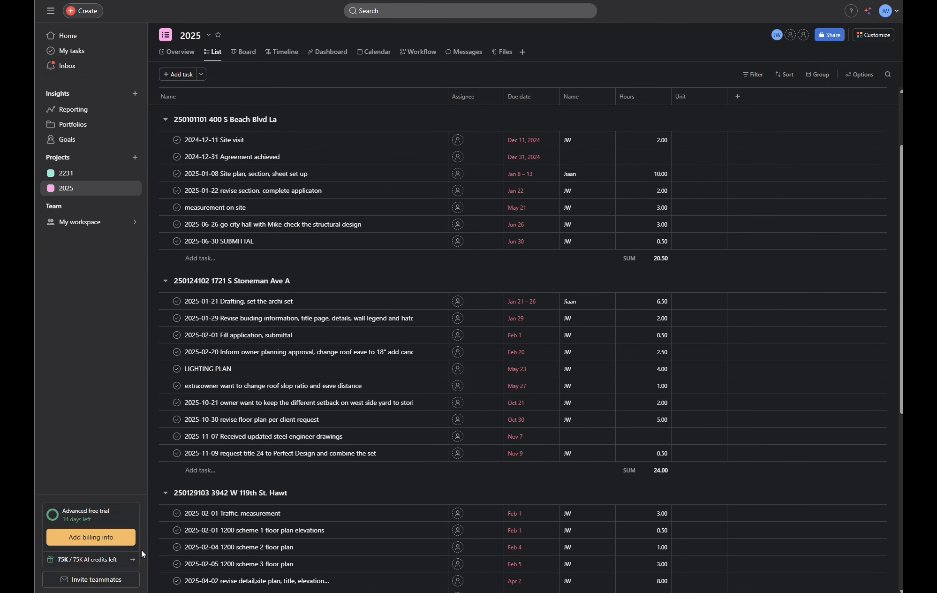
left_click(117, 561)
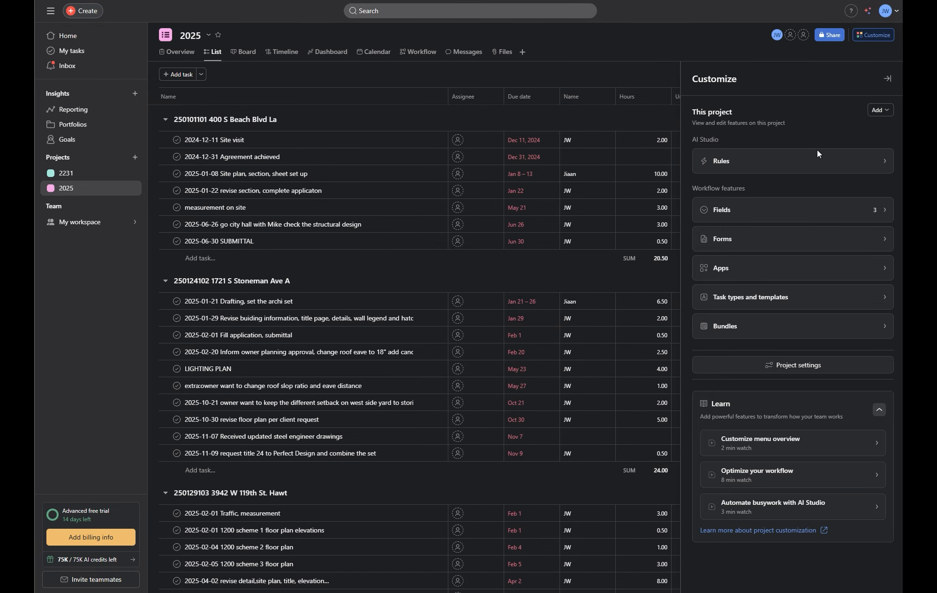
left_click(808, 173)
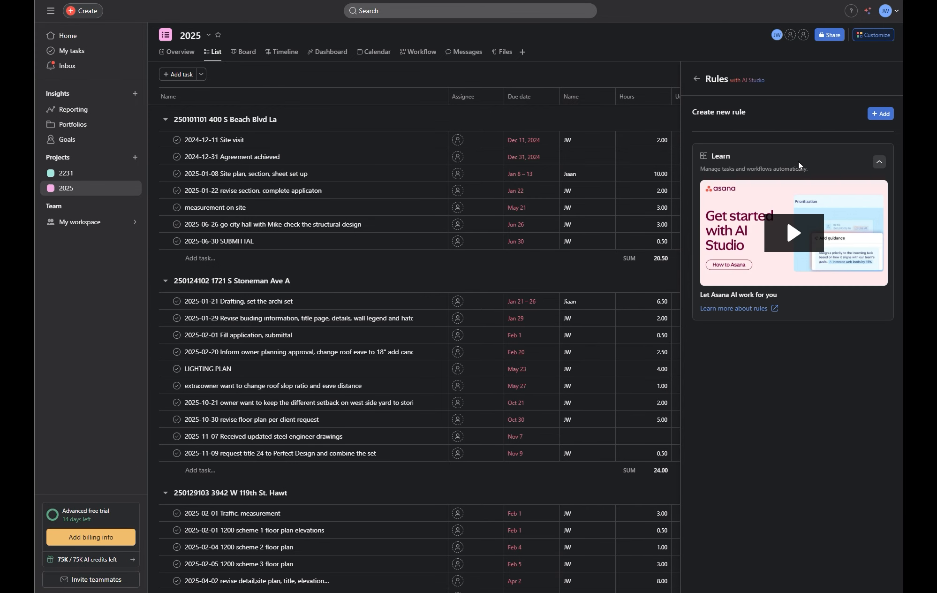
left_click(876, 113)
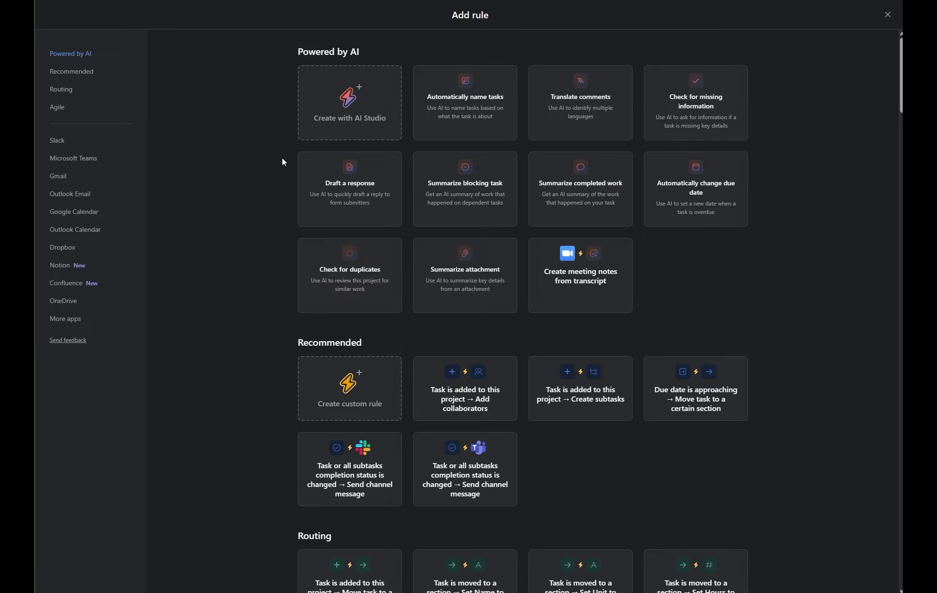
- Build a custom AI Studio rule triggered when a task is moved to a section
left_click(354, 109)
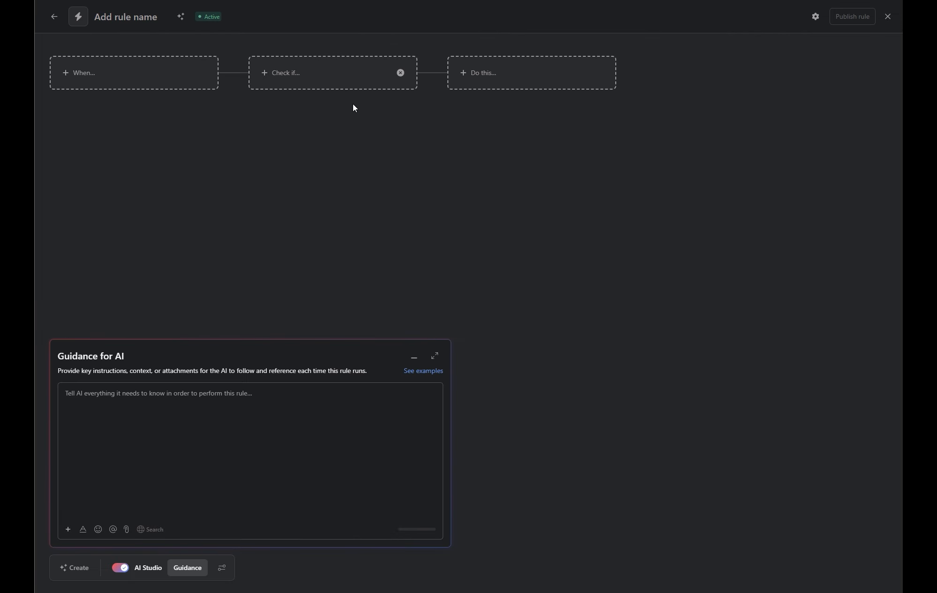
left_click(166, 74)
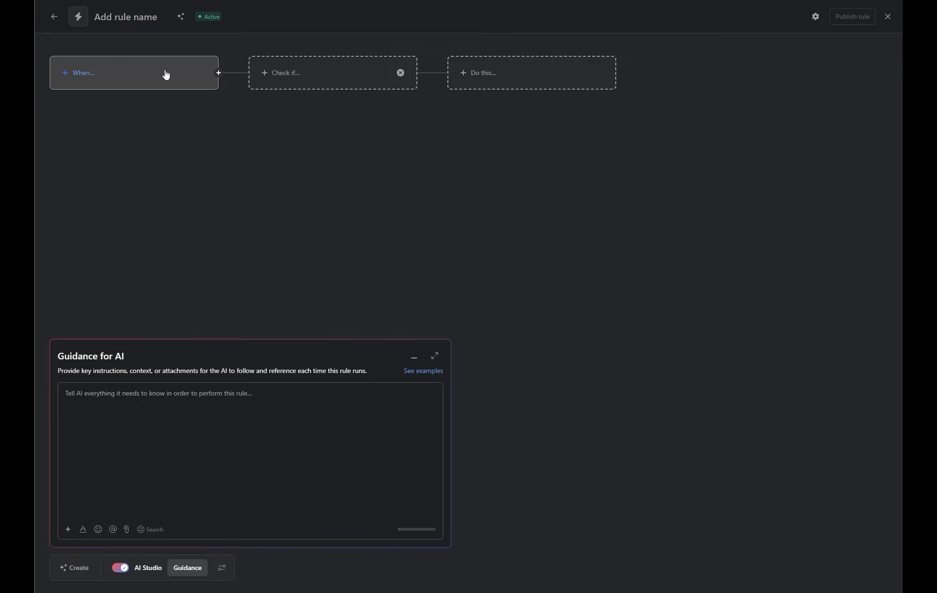
left_click(166, 74)
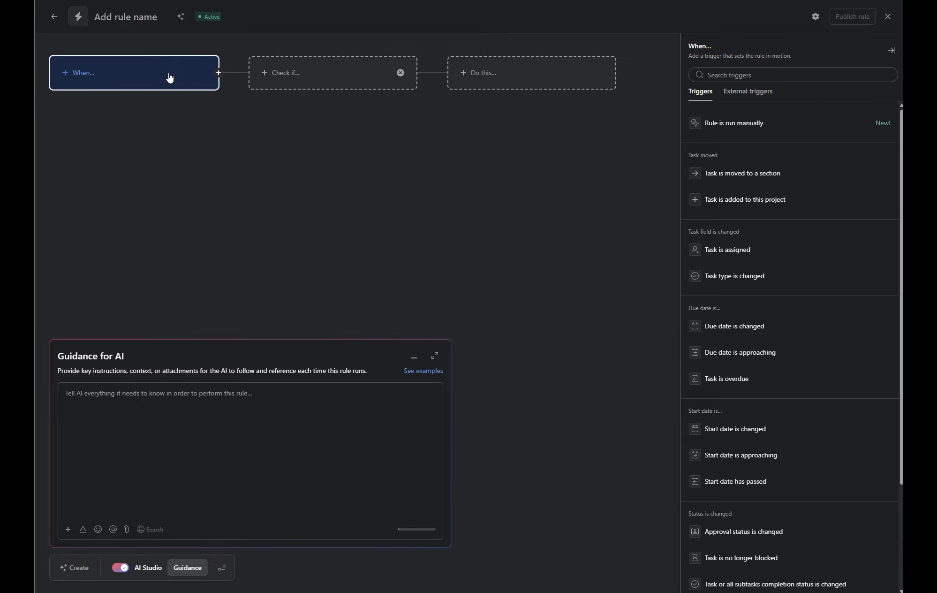
left_click(755, 175)
- Add an AI conditional check and the Add comment in task action, then write the AI guidance
left_click(339, 80)
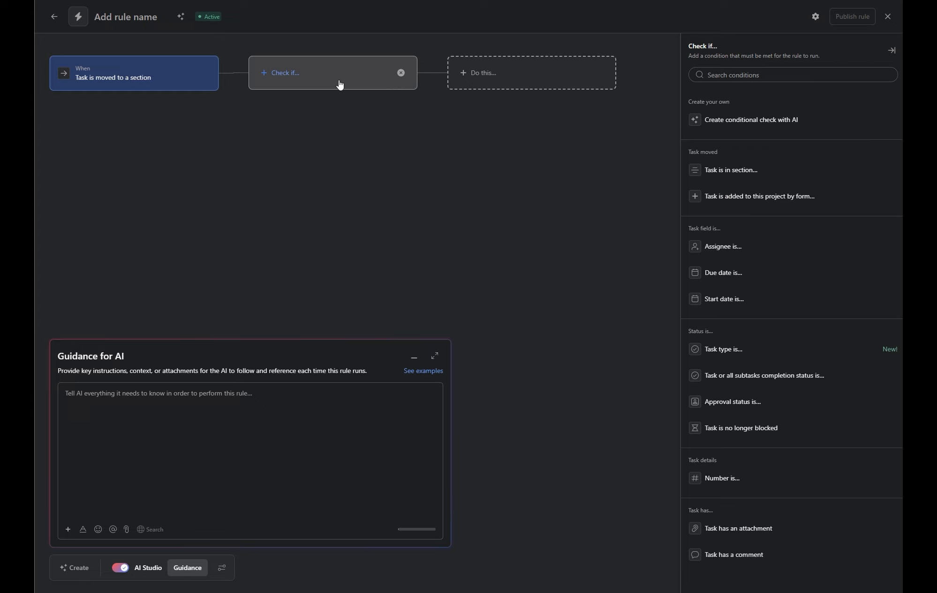
left_click(774, 122)
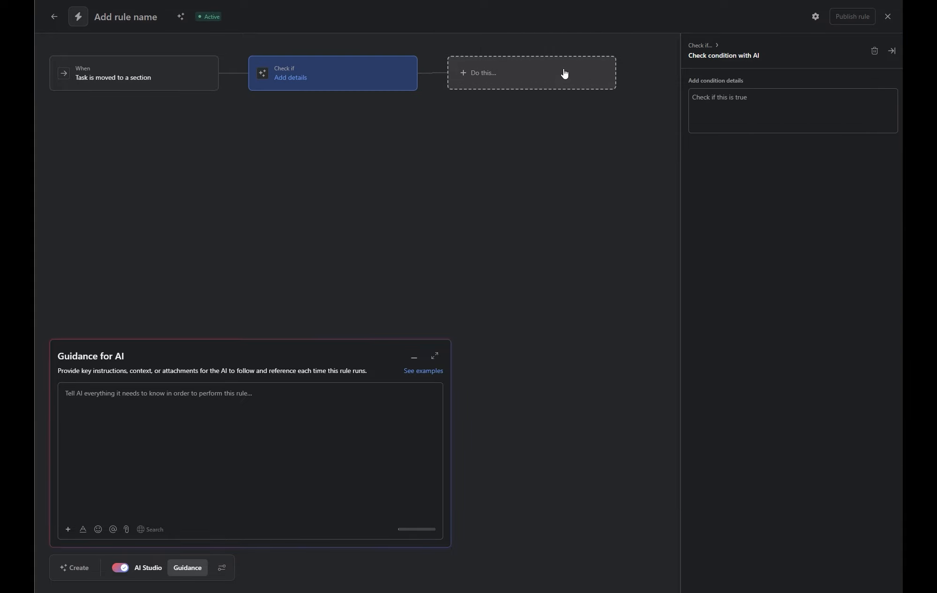
left_click(521, 73)
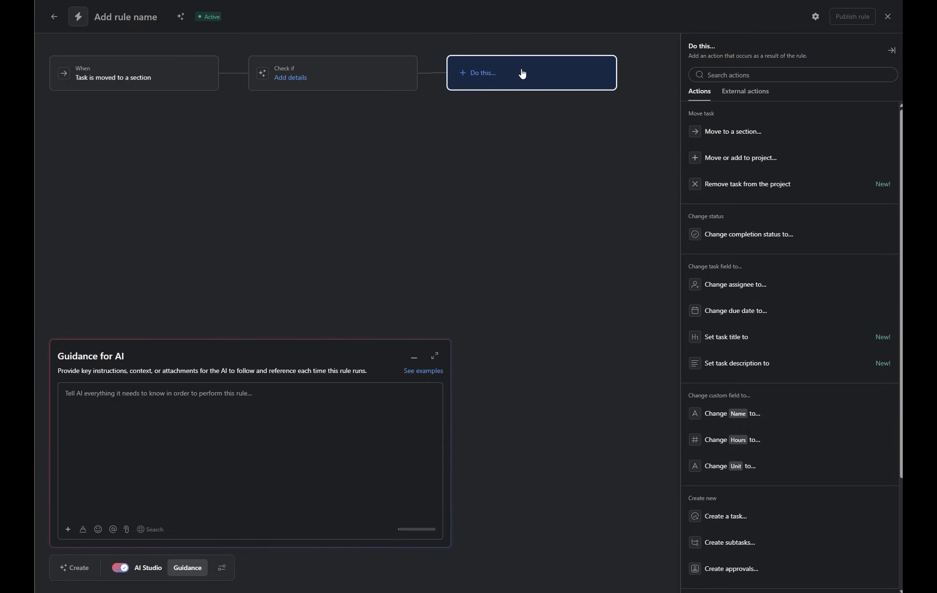
left_click(153, 409)
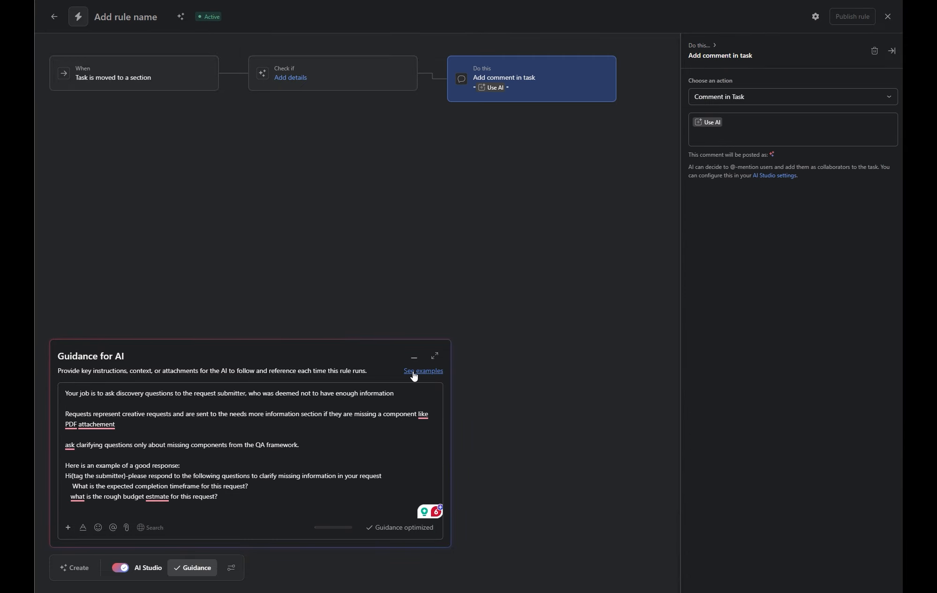
- Review the AI guidance text and bring up its file attachment options
left_click_drag(219, 497, 68, 398)
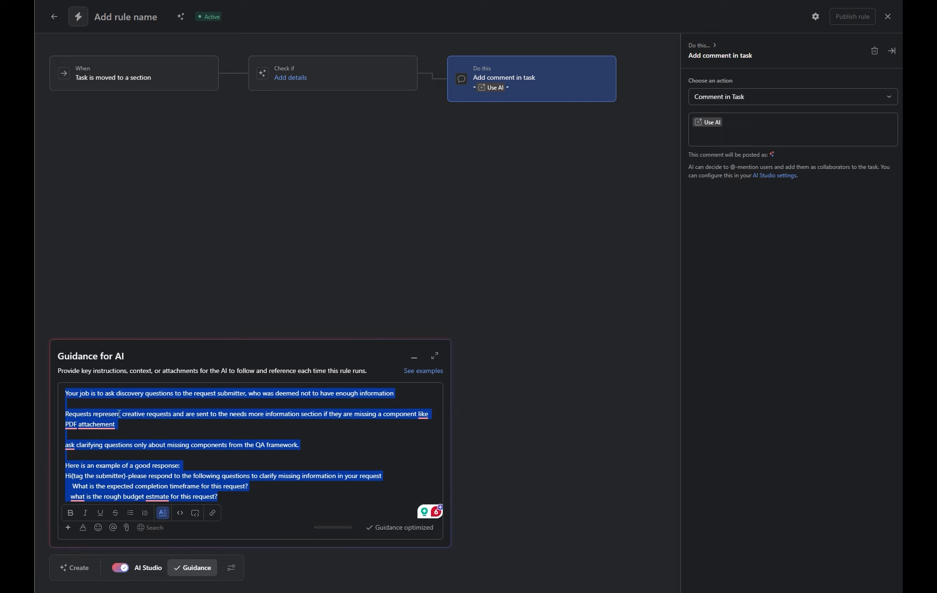
left_click(411, 240)
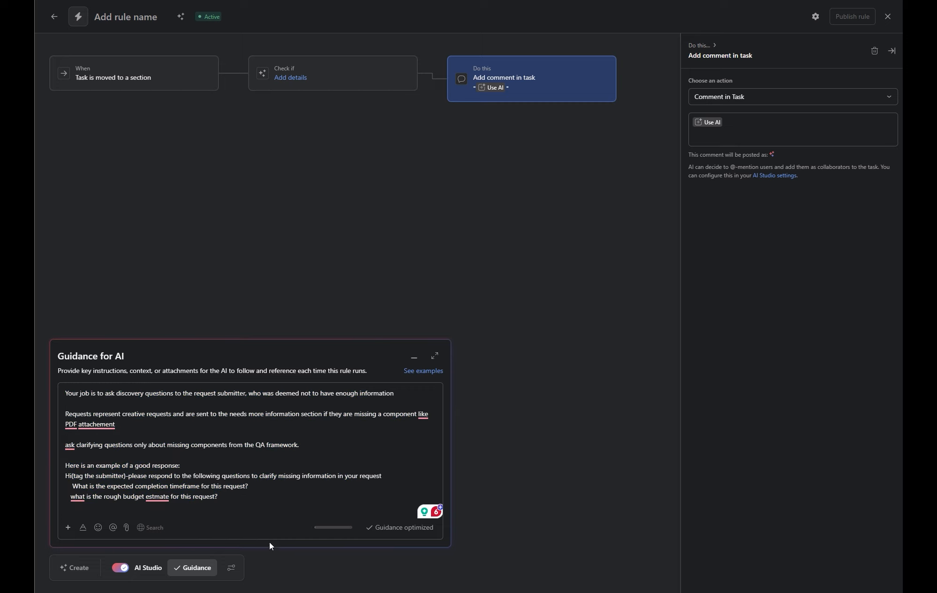
left_click(192, 573)
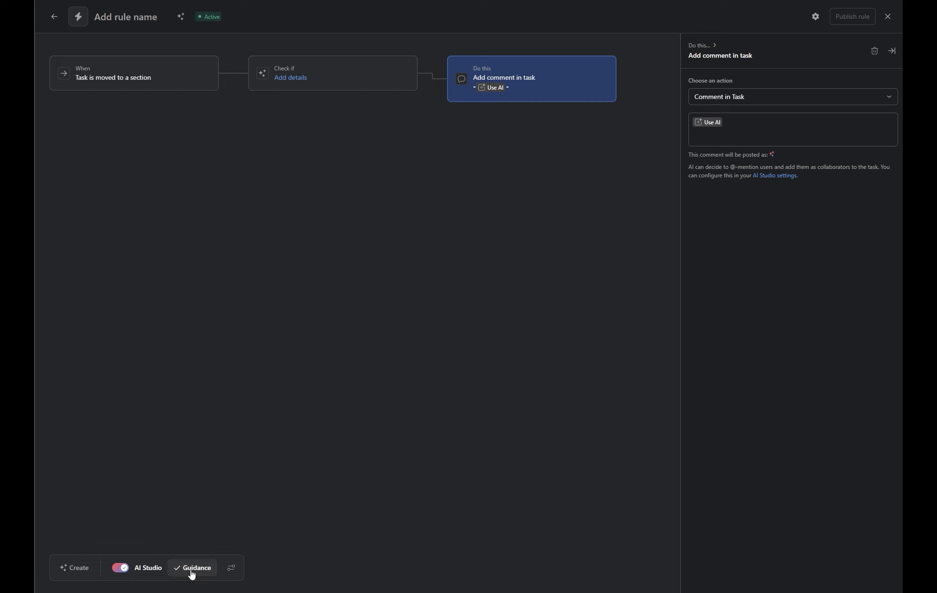
left_click(192, 572)
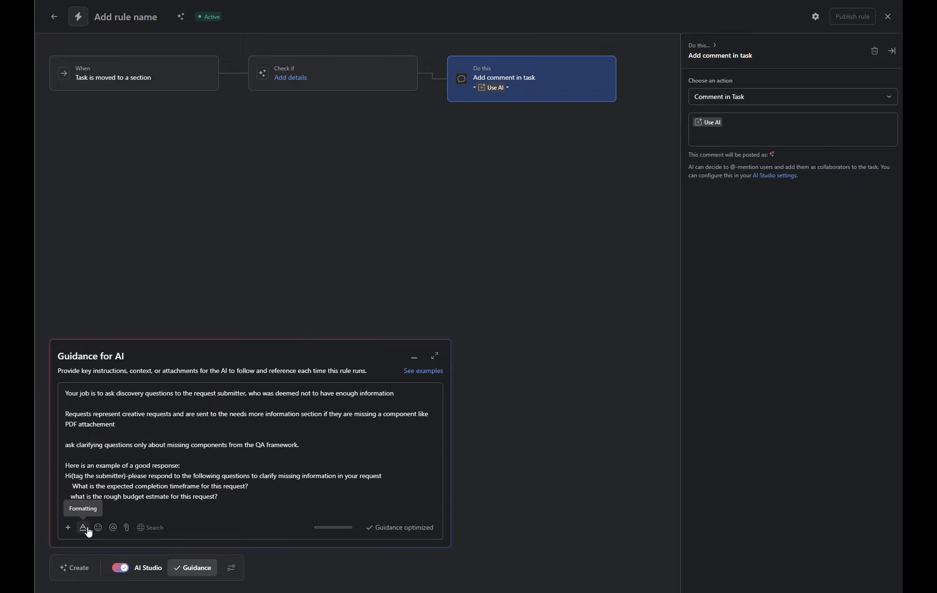
left_click(126, 528)
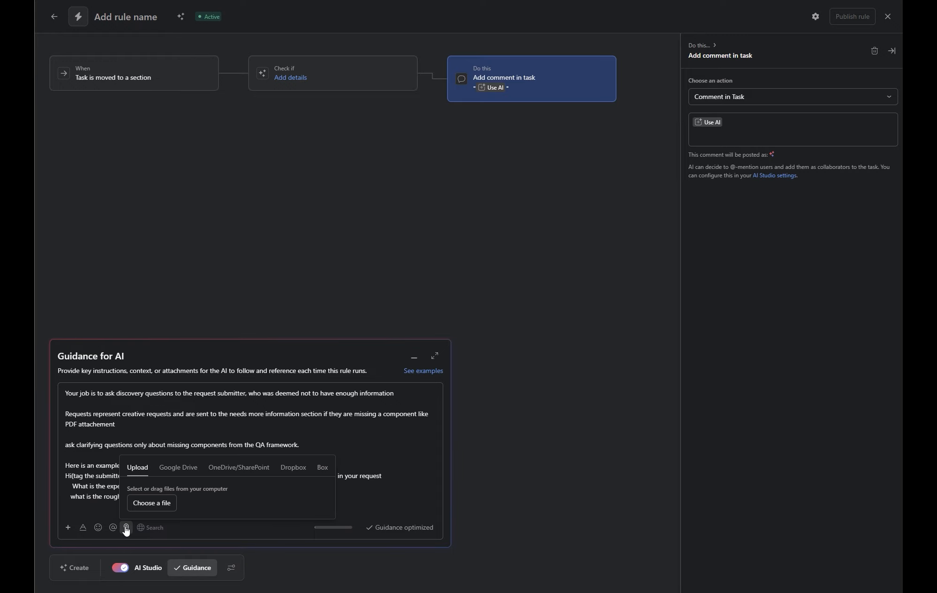
- Attach the Revision 1 PDF from OneDrive's 250129103 project, 3rd folder, to the guidance
left_click(145, 507)
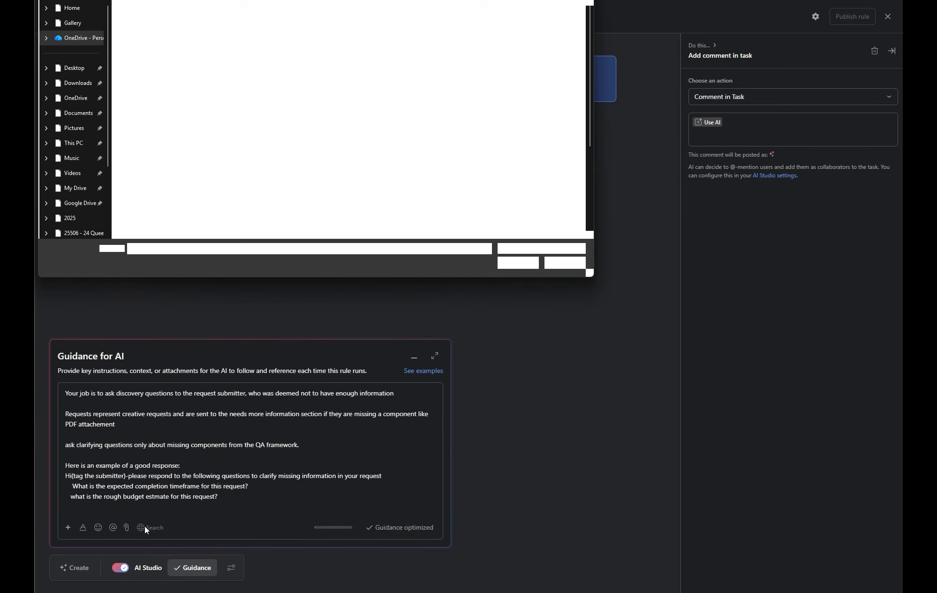
scroll(344, 97, "down", 3)
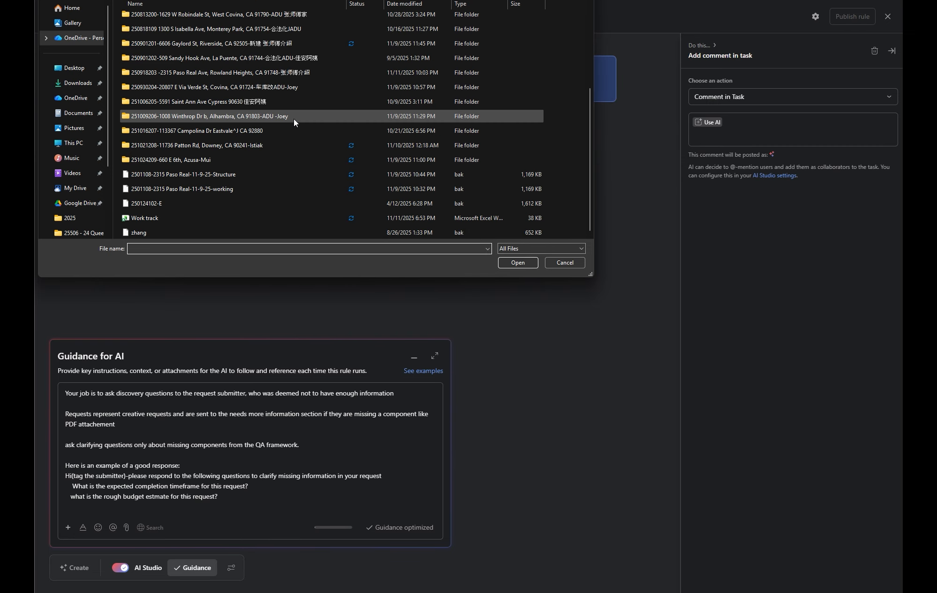
left_click(55, 101)
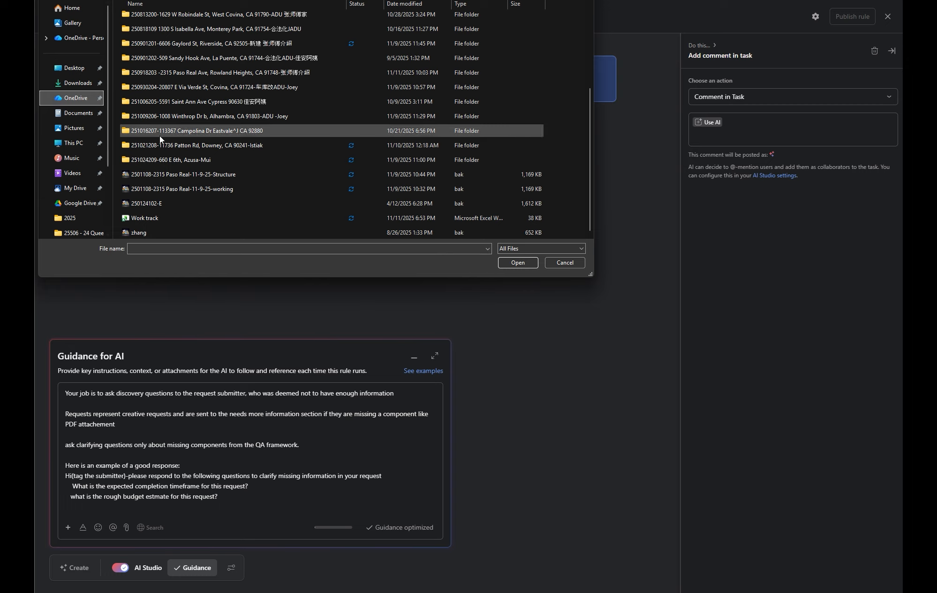
scroll(215, 170, "up", 3)
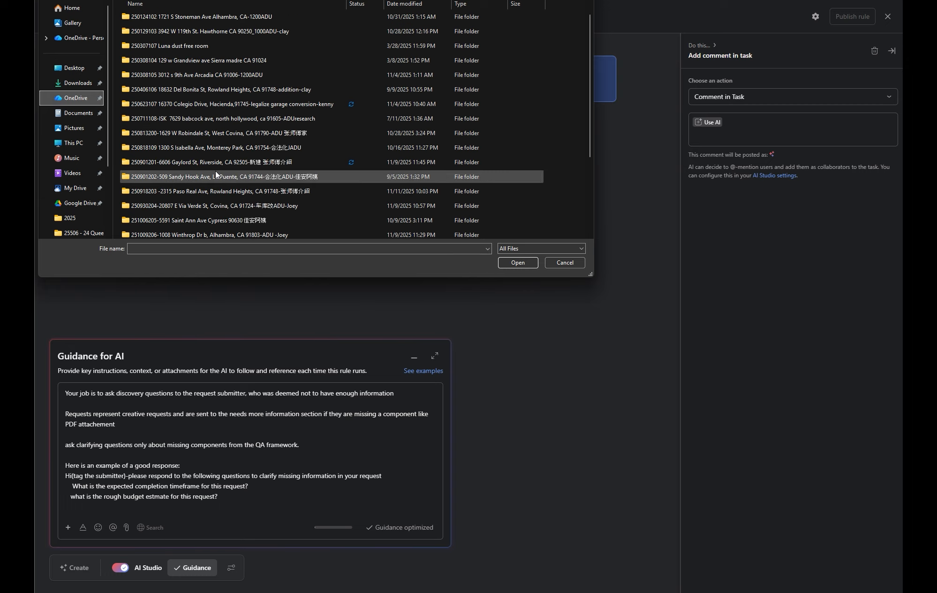
double_click(220, 29)
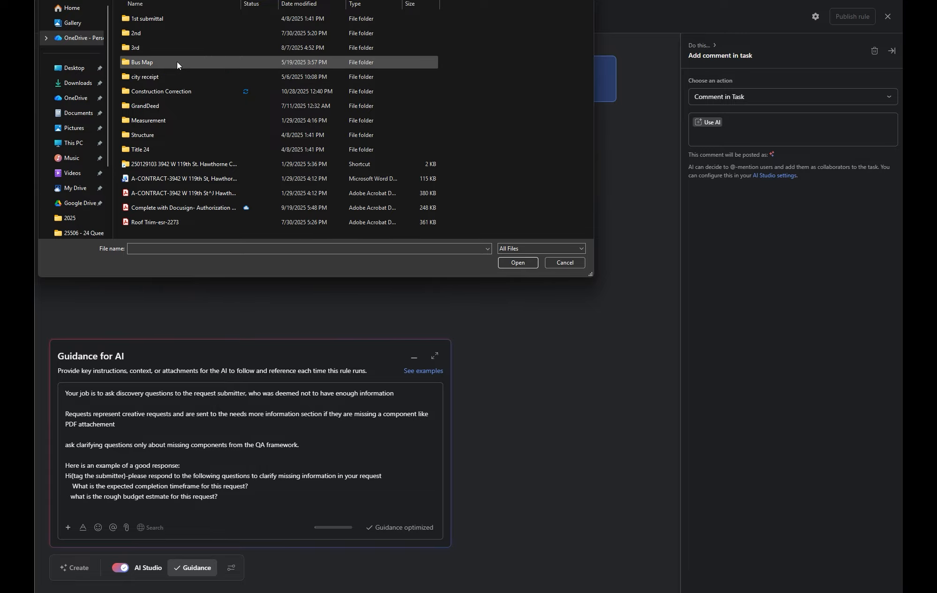
double_click(174, 47)
left_click(181, 19)
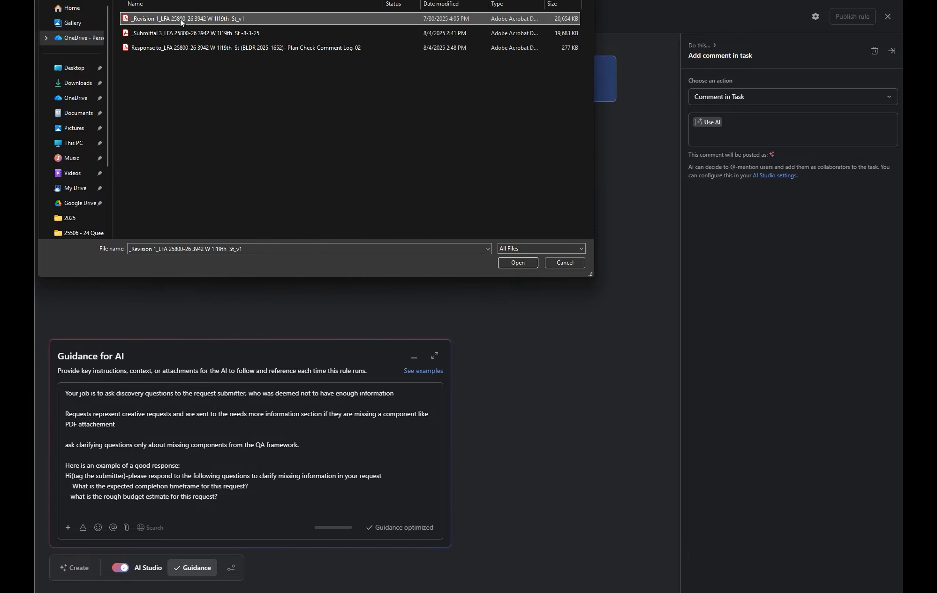
left_click(518, 263)
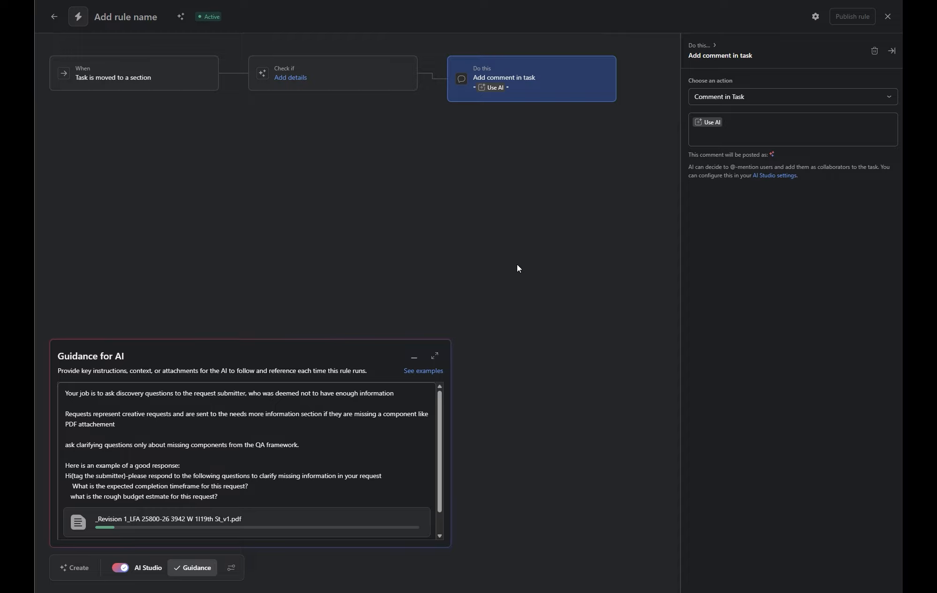